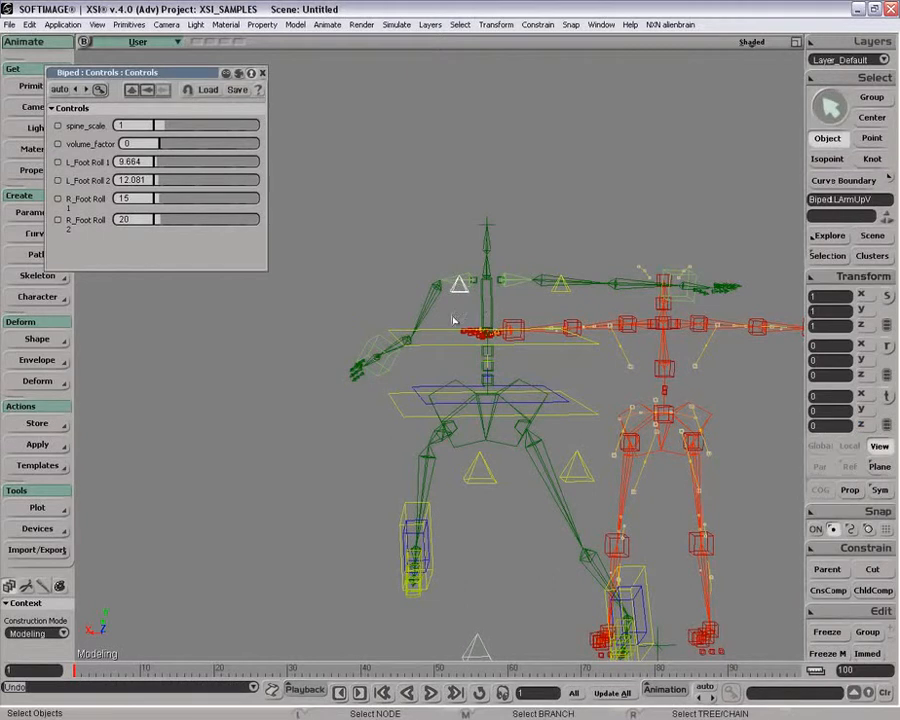
# - Move the left arm's effector control (LArmEff) to reposition the left hand and repose the arm
pyautogui.click(393, 363)
pyautogui.press('v')
pyautogui.moveTo(444, 382); pyautogui.dragTo(406, 352)
pyautogui.press('o')
pyautogui.moveTo(425, 347); pyautogui.dragTo(575, 378)
pyautogui.press('space')
# - Open the biped's synoptic view and select the right bicep (RBicep) on its body picture
pyautogui.press('f')
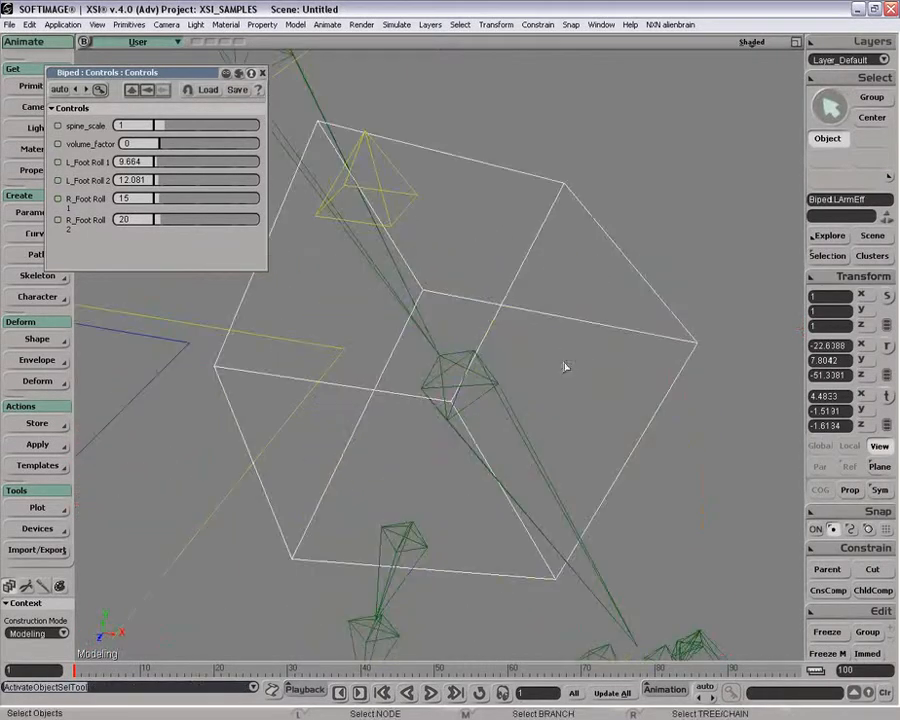
pyautogui.press('p')
pyautogui.moveTo(537, 334); pyautogui.dragTo(576, 257)
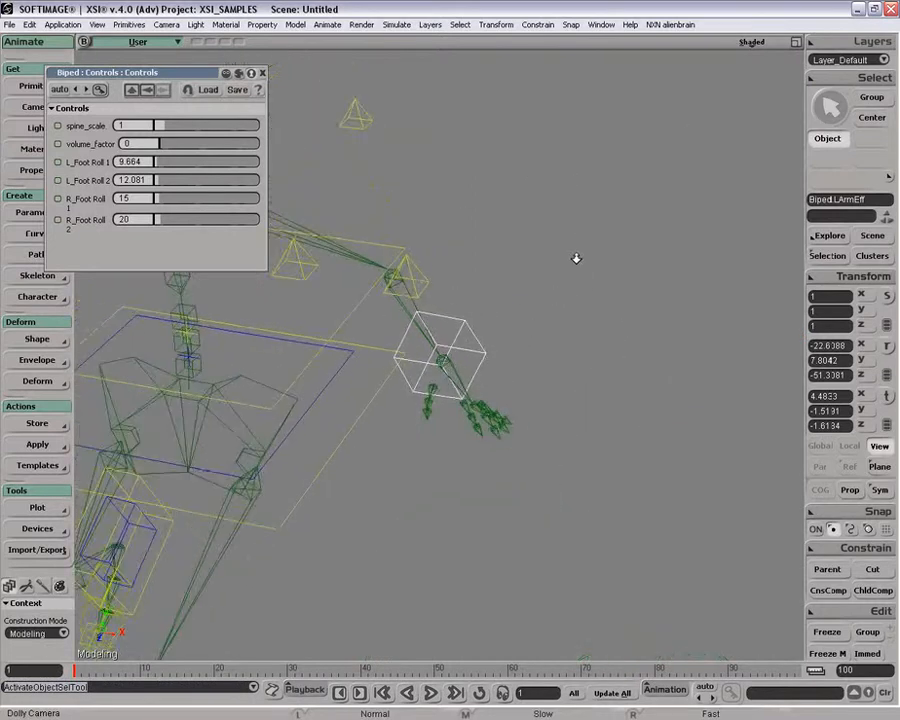
pyautogui.press('space')
pyautogui.press('F3')
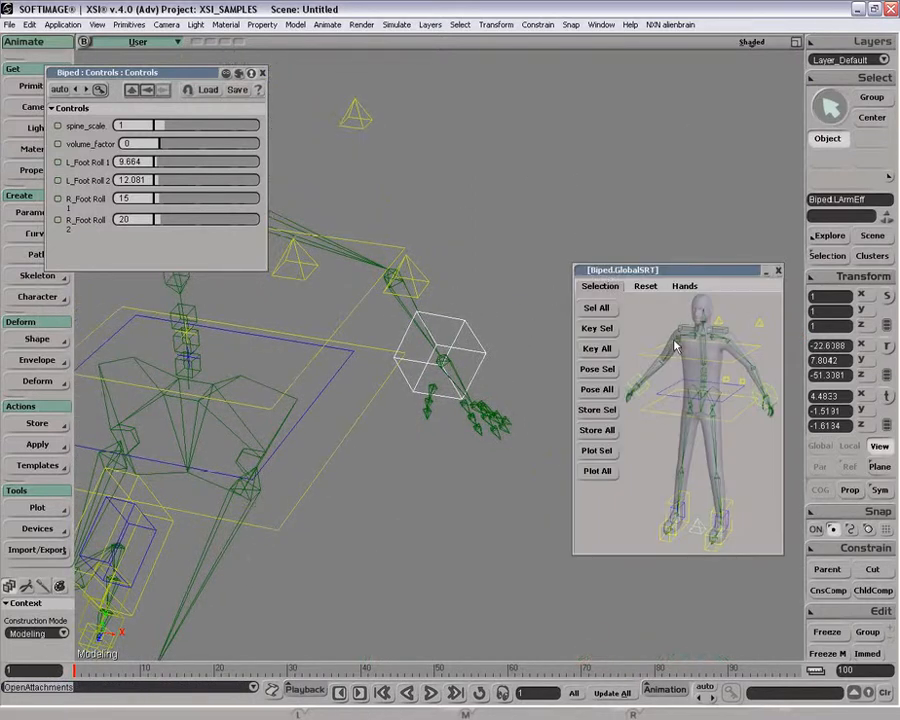
pyautogui.click(679, 345)
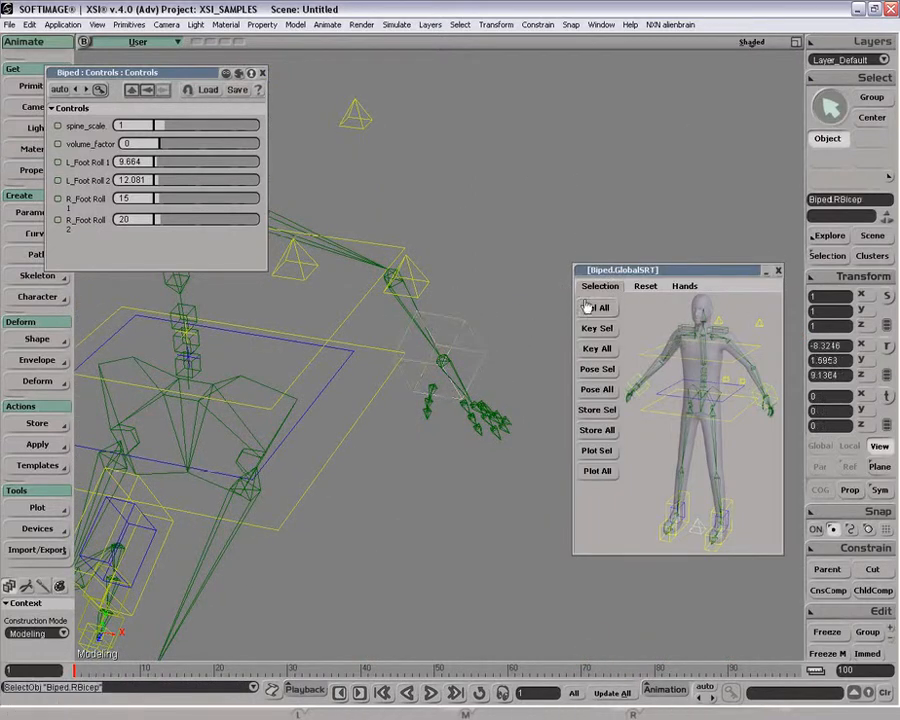
# - Apply the Fist pose to the right hand and the Relaxed pose to the left hand, and close the synoptic view
pyautogui.click(647, 286)
pyautogui.click(690, 287)
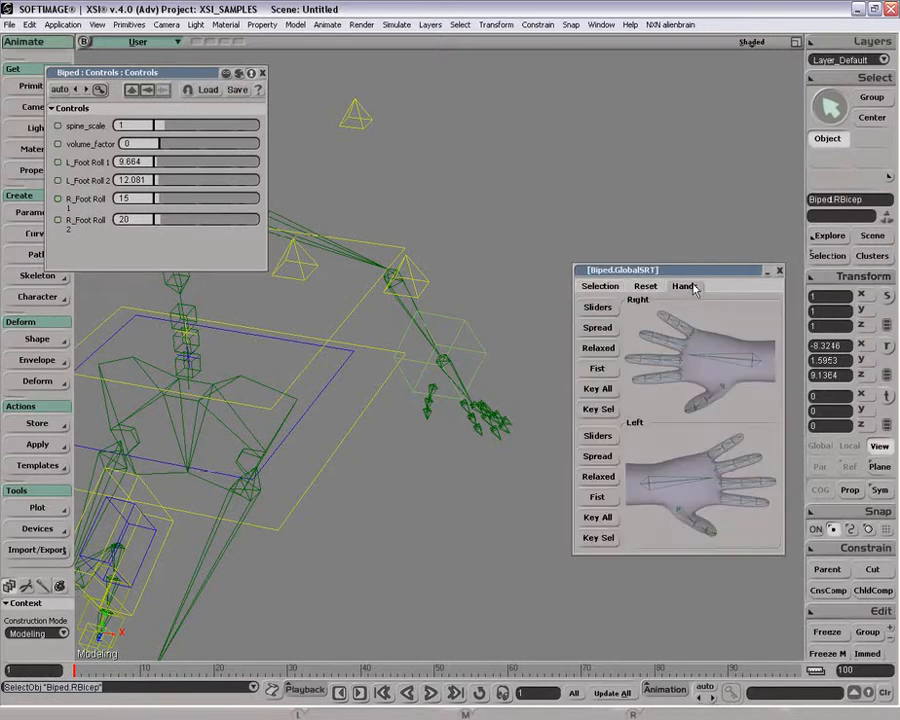
pyautogui.click(604, 370)
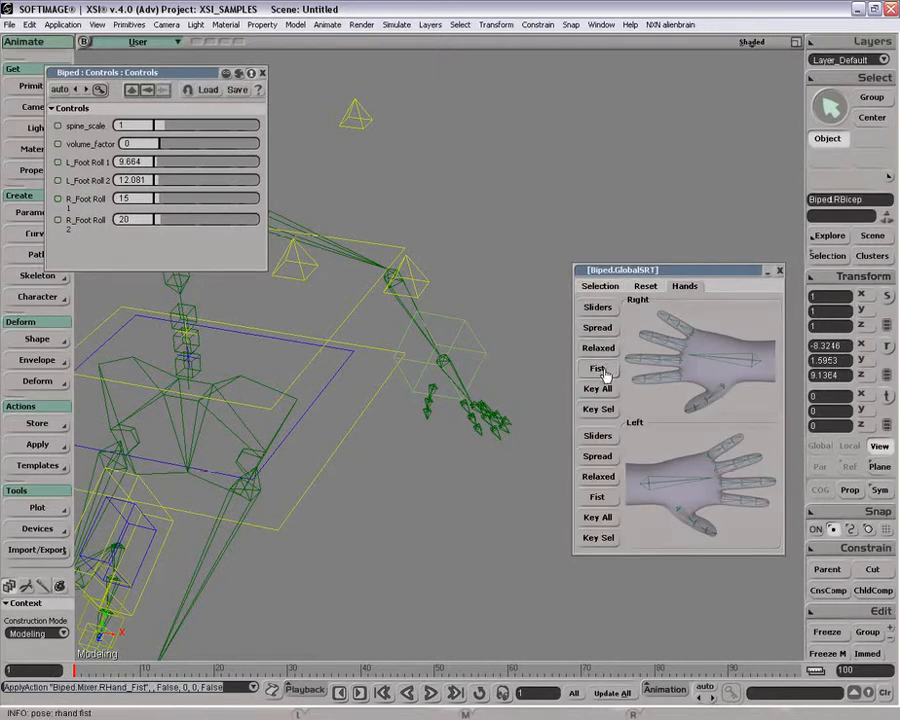
pyautogui.click(598, 497)
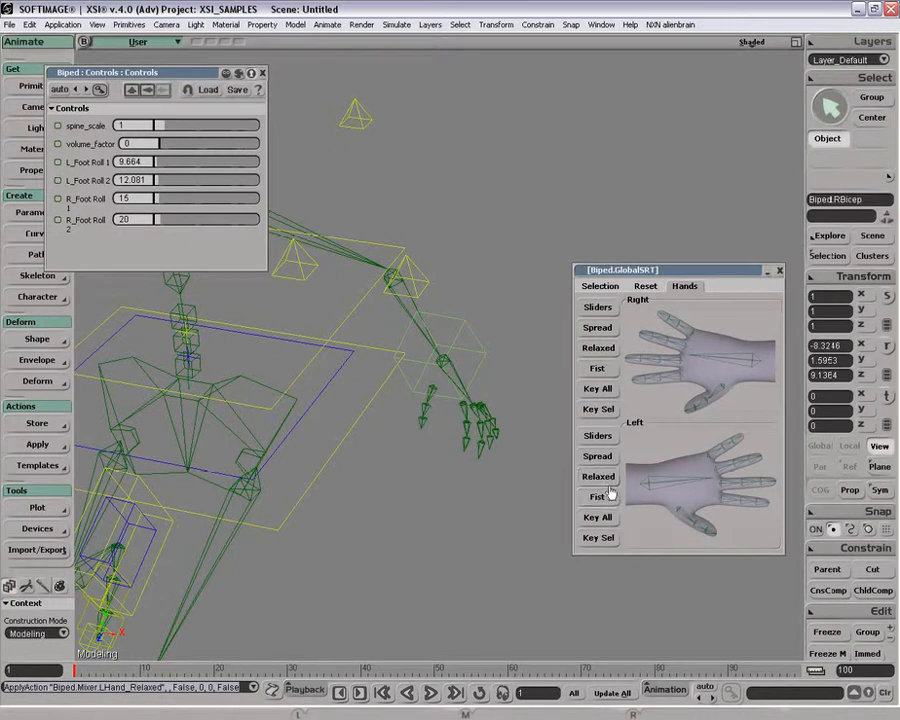
pyautogui.click(780, 271)
# - Select the chest control and look through the Reset, Hands and Selection pages of the biped's synoptic view
pyautogui.press('a')
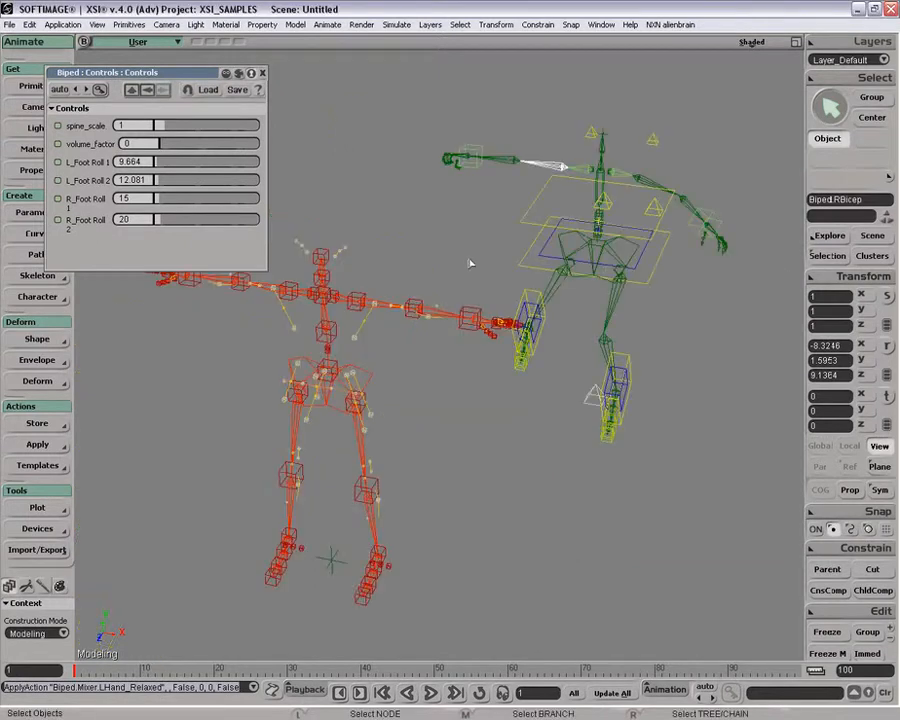
pyautogui.press('z')
pyautogui.moveTo(592, 273); pyautogui.dragTo(518, 301)
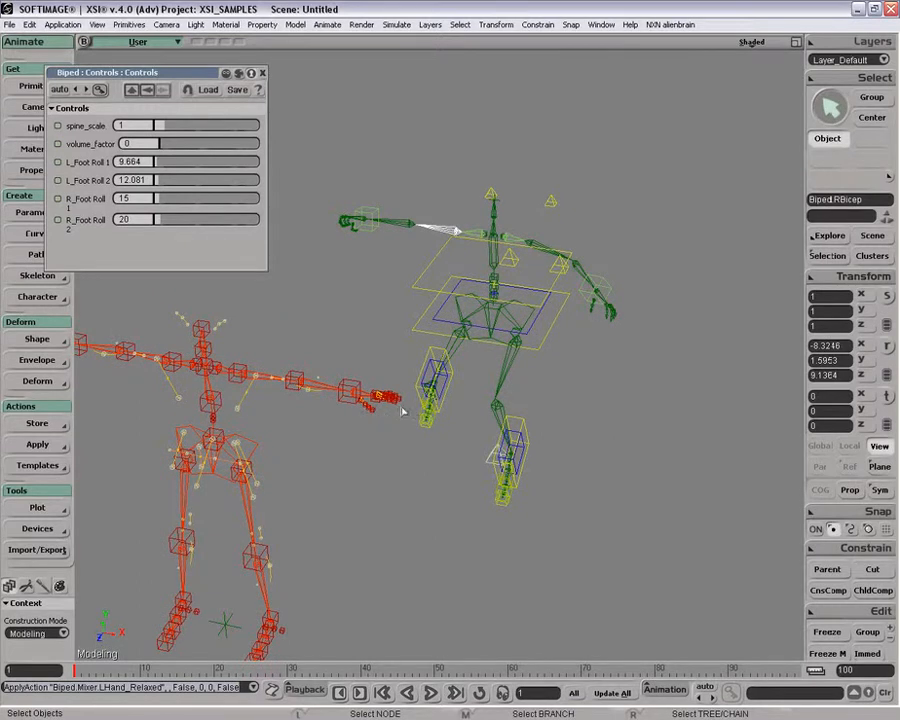
pyautogui.click(557, 290)
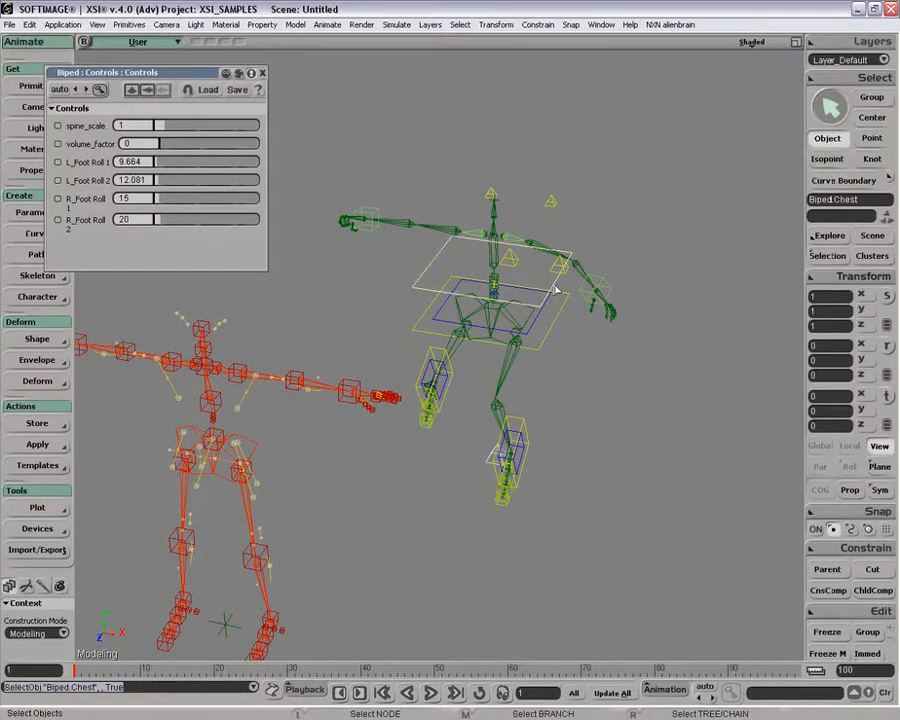
pyautogui.press('F3')
pyautogui.click(627, 330)
pyautogui.click(667, 330)
pyautogui.click(582, 330)
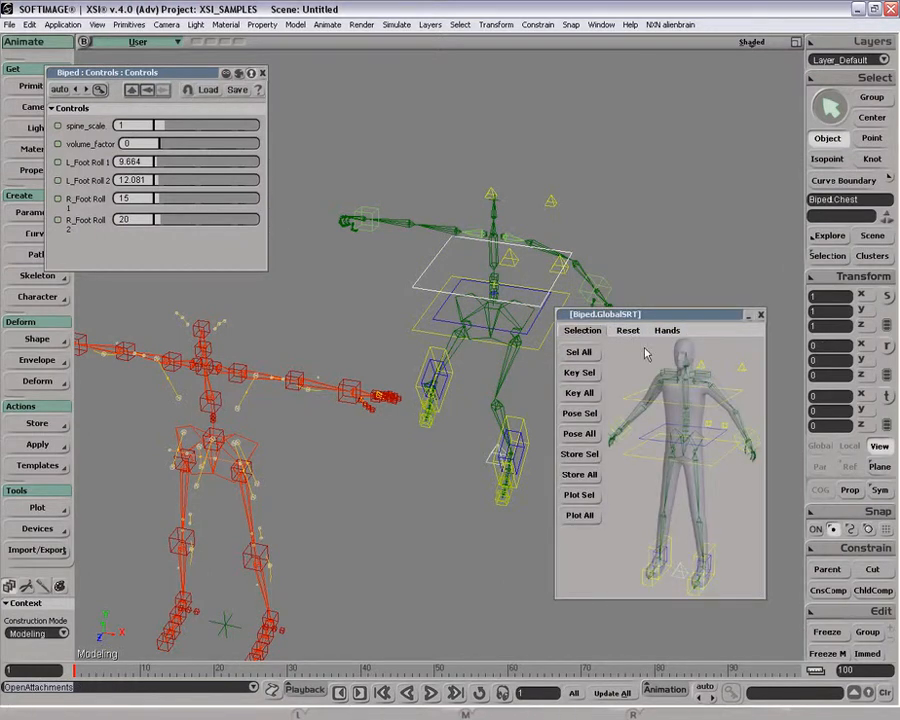
# - Locate the Synoptic Editor among the application's views without opening it, and close the biped's synoptic view
pyautogui.click(55, 24)
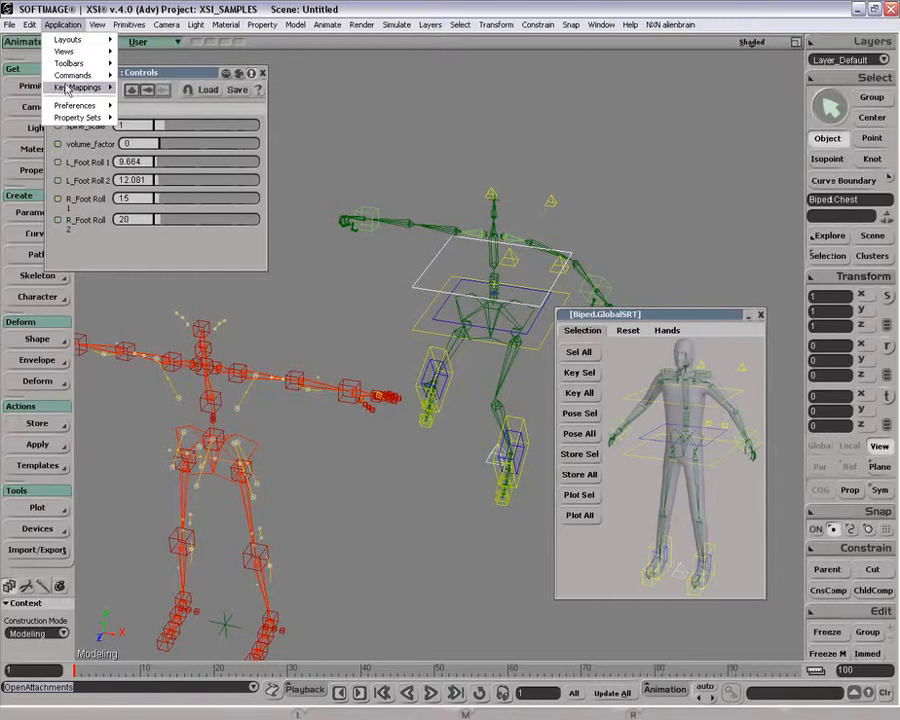
pyautogui.moveTo(64, 51)
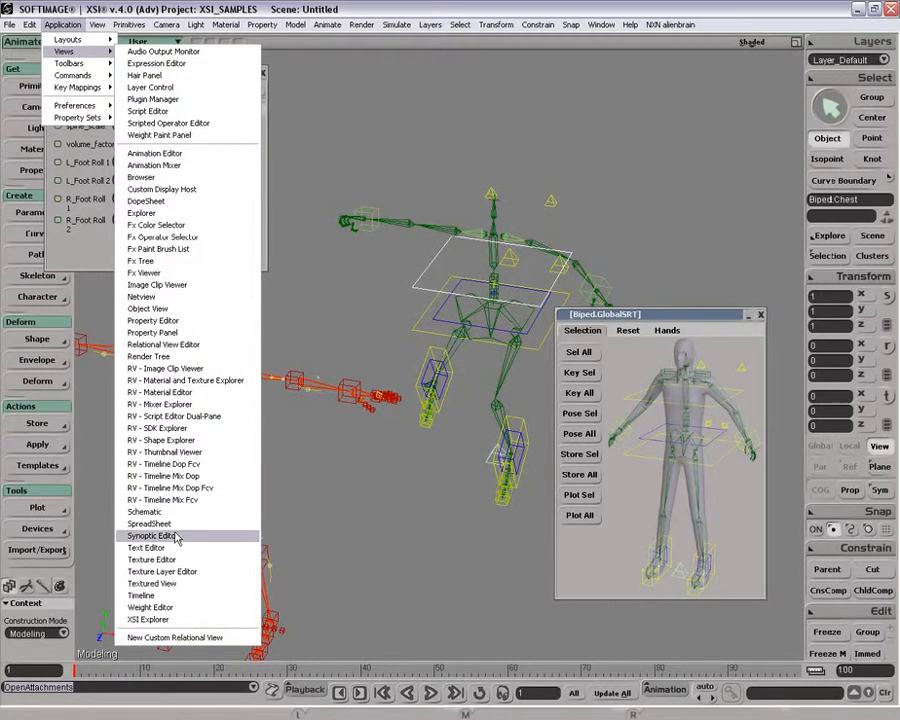
pyautogui.click(342, 391)
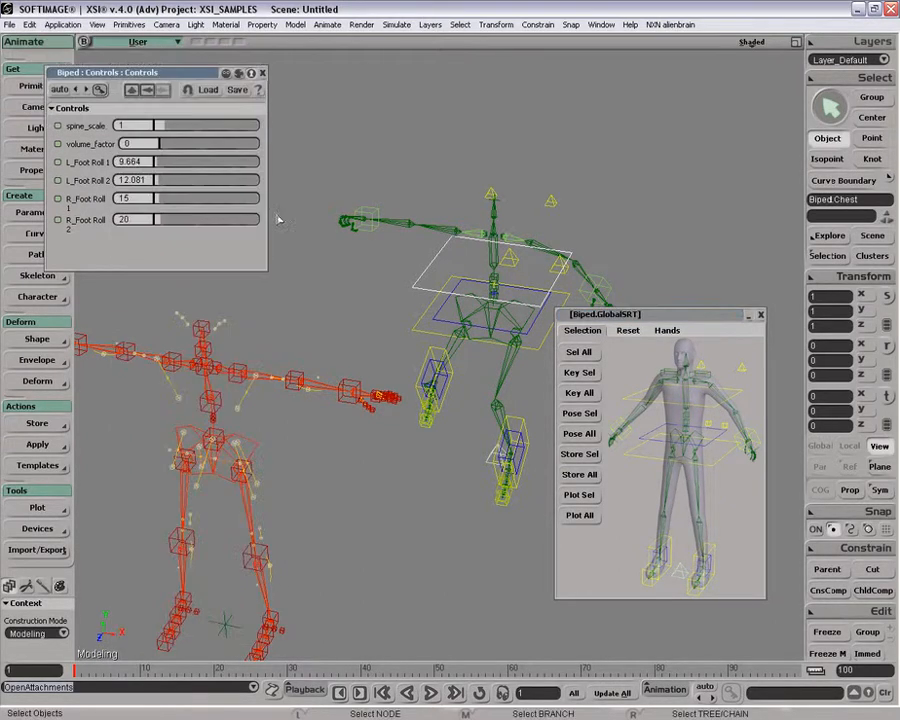
pyautogui.click(760, 315)
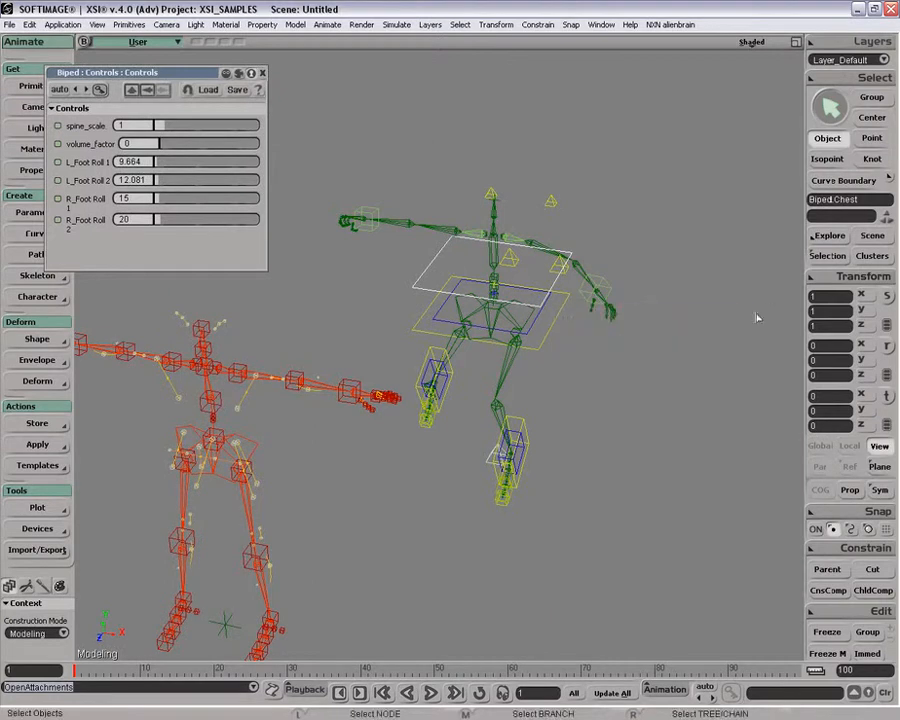
# - Inspect the general property page of the left bicep bone (LBicep) and close it
pyautogui.click(557, 321)
pyautogui.press('f')
pyautogui.press('p')
pyautogui.moveTo(524, 421); pyautogui.dragTo(566, 235)
pyautogui.press('o')
pyautogui.press('s')
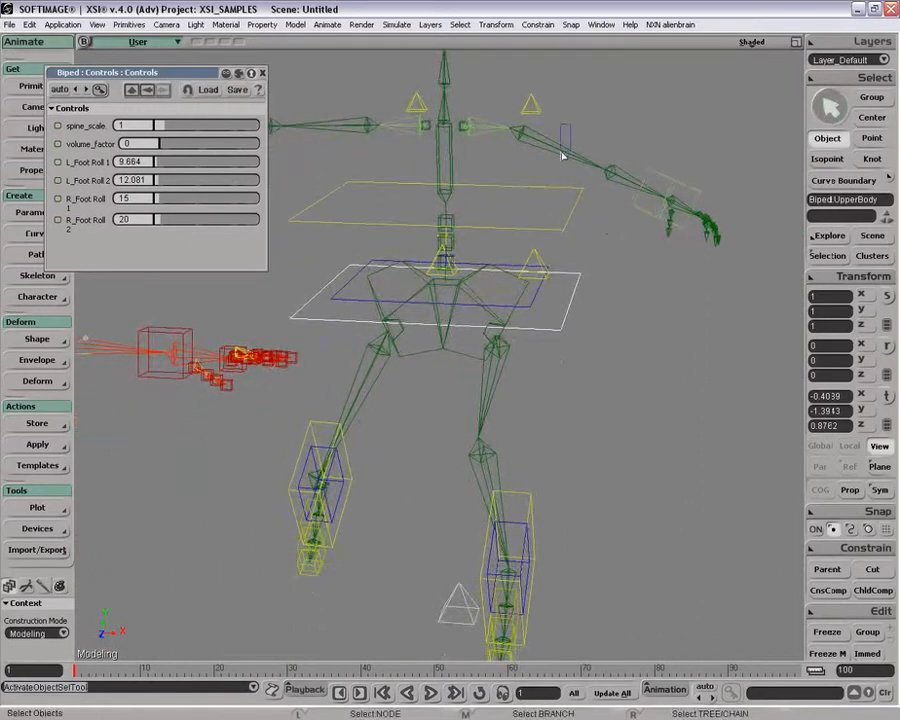
pyautogui.click(568, 154)
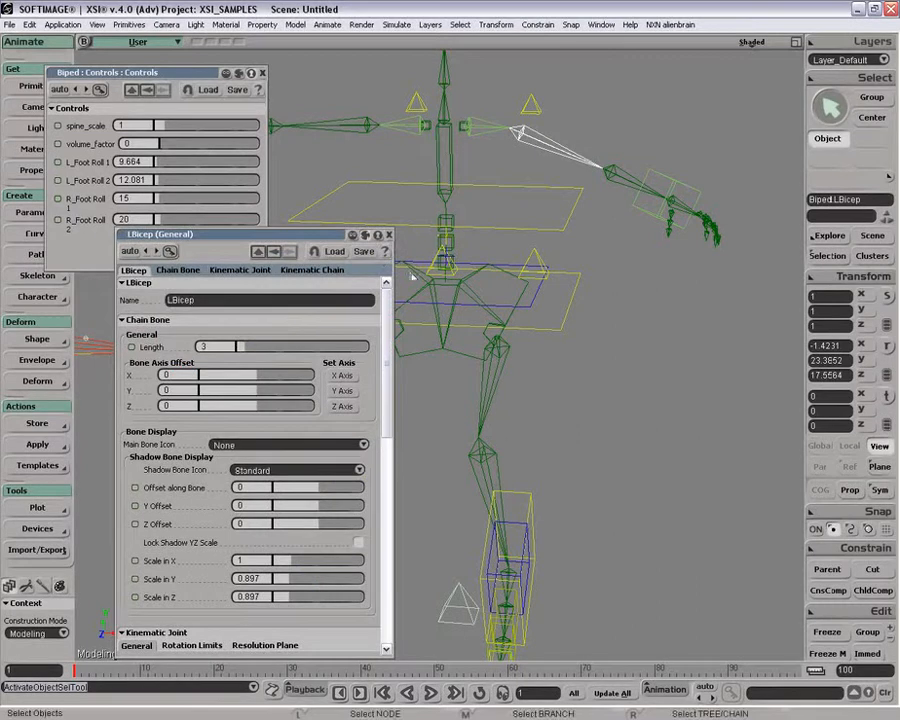
pyautogui.click(391, 235)
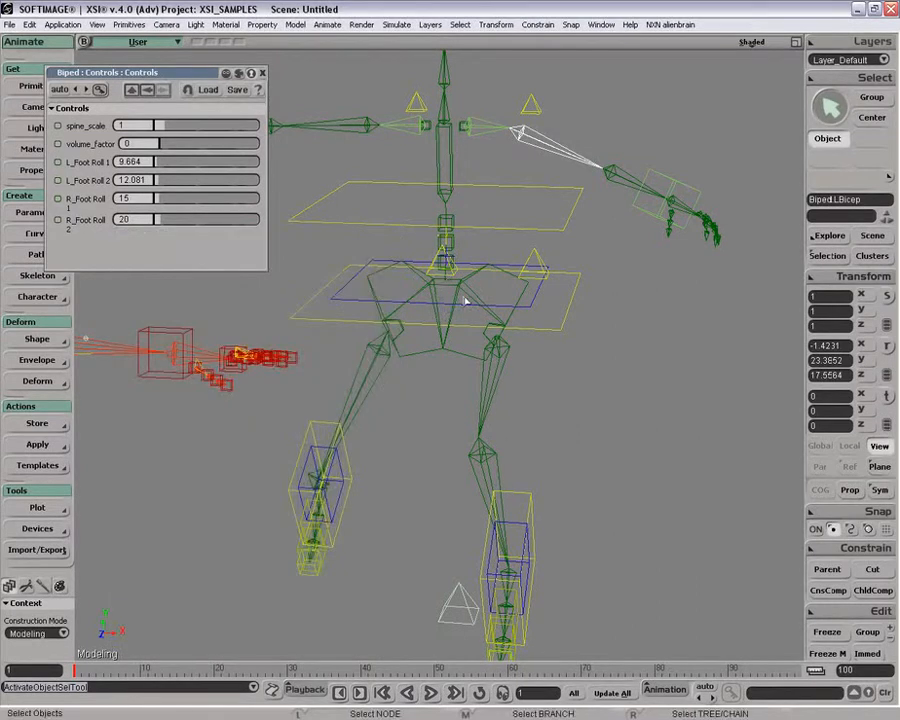
# - Select the hip plate and open the hipIcon properties found under its NURBS Curve List in the explorer
pyautogui.click(462, 296)
pyautogui.press('f')
pyautogui.press('p')
pyautogui.moveTo(455, 327); pyautogui.dragTo(570, 289)
pyautogui.press('o')
pyautogui.press('z')
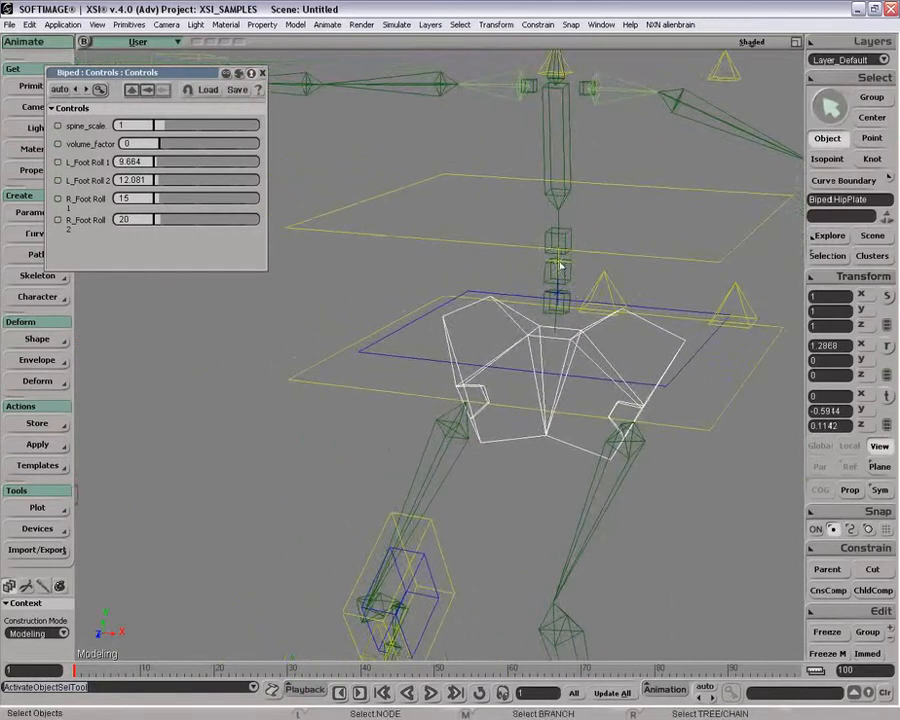
pyautogui.press('Return')
pyautogui.press('8')
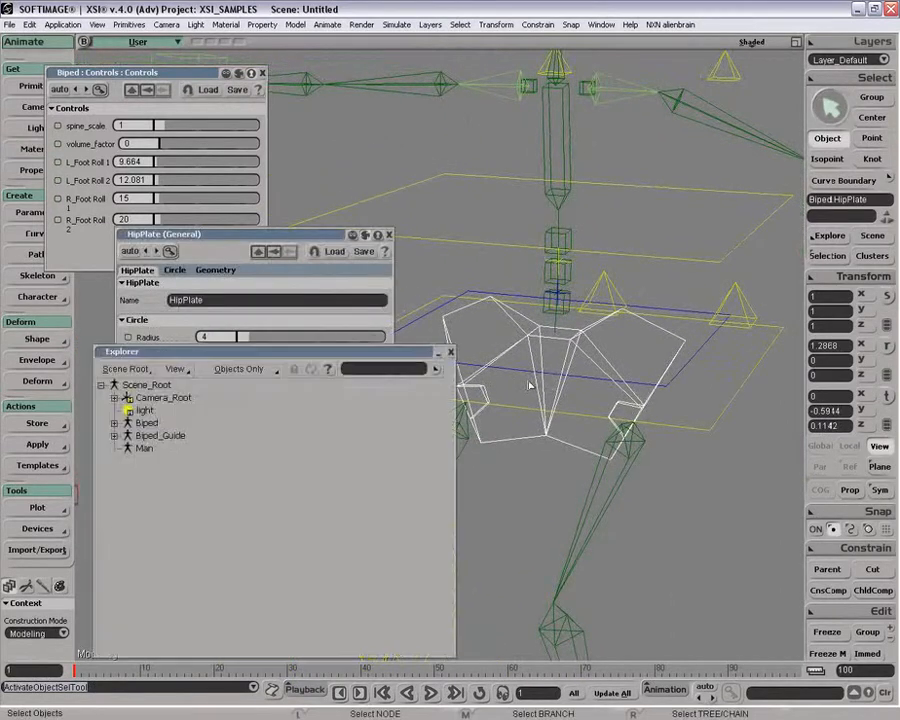
pyautogui.click(116, 398)
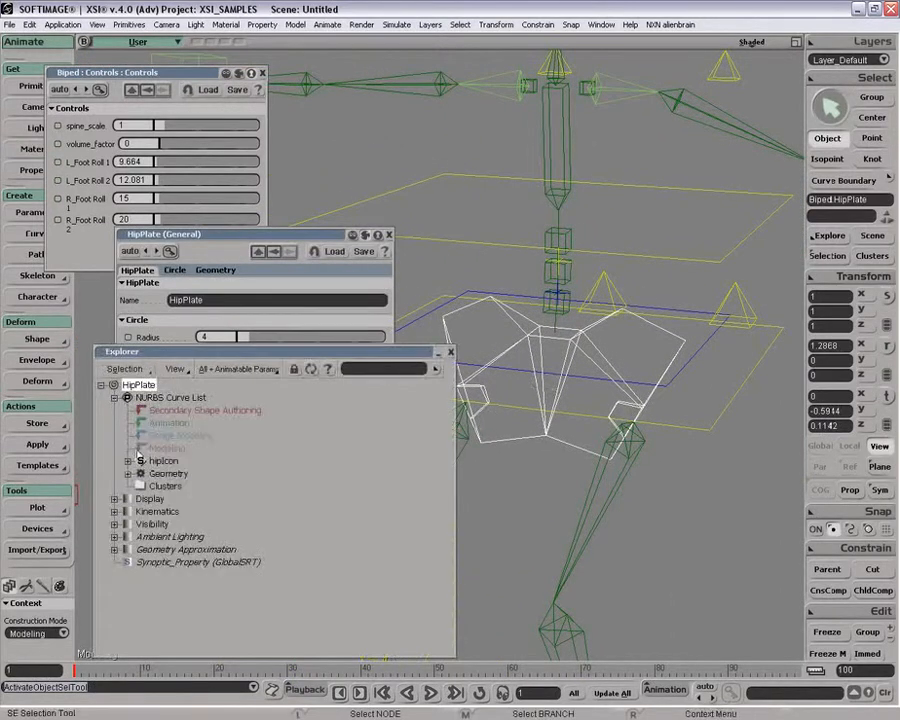
pyautogui.click(141, 461)
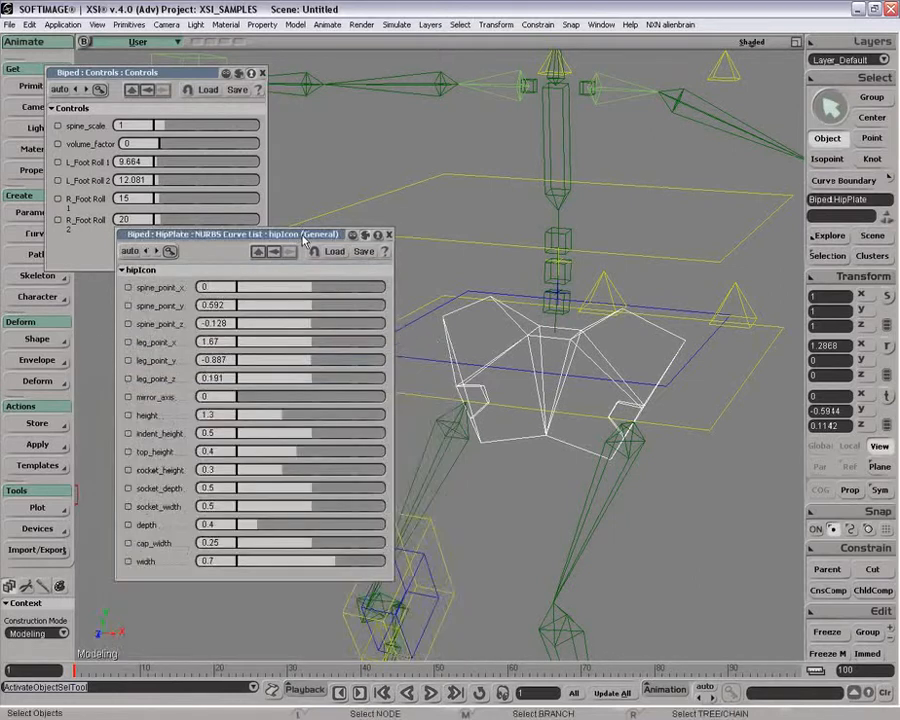
pyautogui.moveTo(304, 238); pyautogui.dragTo(246, 236)
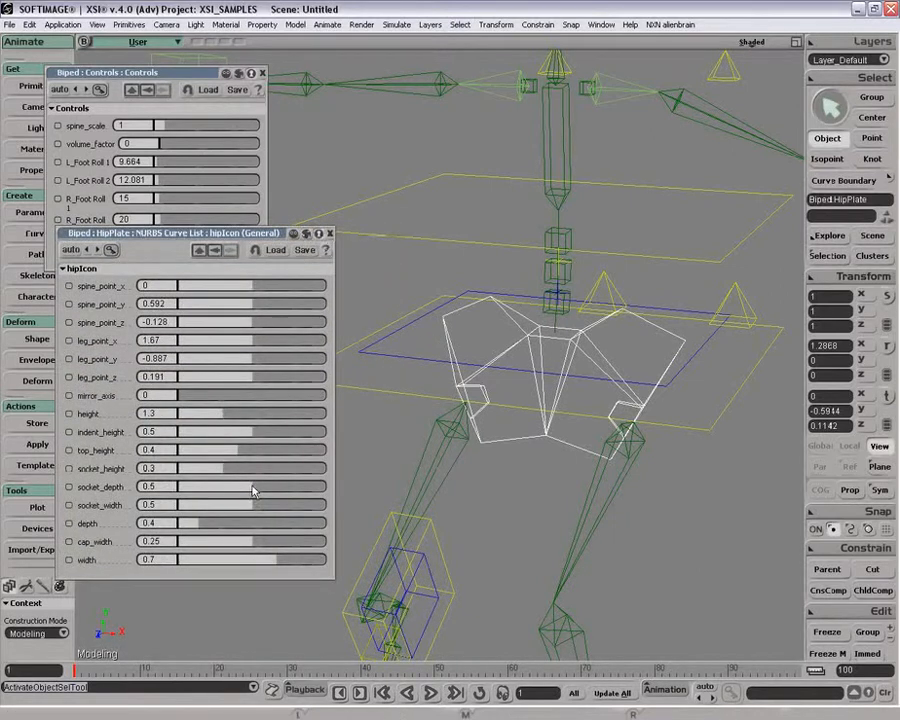
# - Set the hip icon's socket_height to 0.357, socket_depth to 0.486, socket_width to 0.462, cap_width to 0.212 and width to 0.721
pyautogui.moveTo(213, 490); pyautogui.dragTo(337, 485)
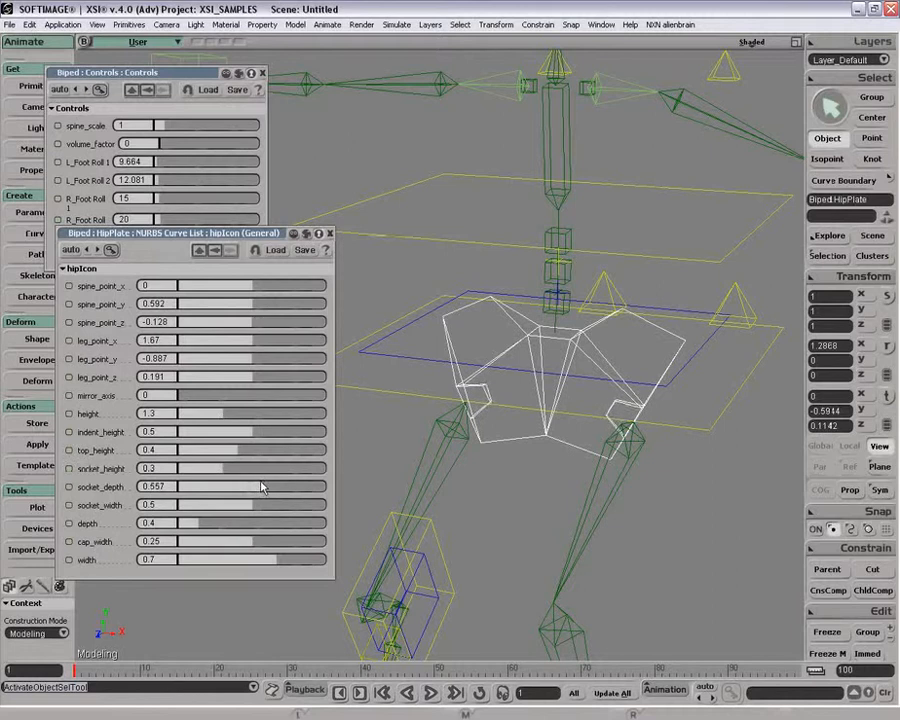
pyautogui.moveTo(251, 487); pyautogui.dragTo(231, 479)
pyautogui.moveTo(241, 545); pyautogui.dragTo(283, 561)
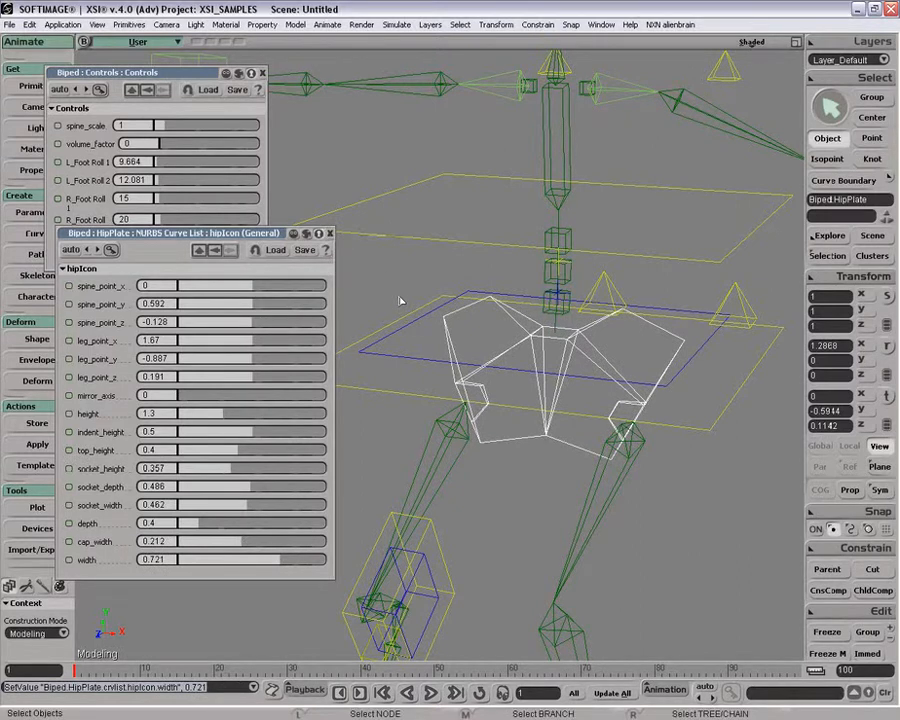
pyautogui.click(330, 233)
# - Select the chest bone and open the chestBone properties found under its NURBS Curve List in the explorer
pyautogui.press('z')
pyautogui.moveTo(426, 221); pyautogui.dragTo(421, 279)
pyautogui.click(514, 238)
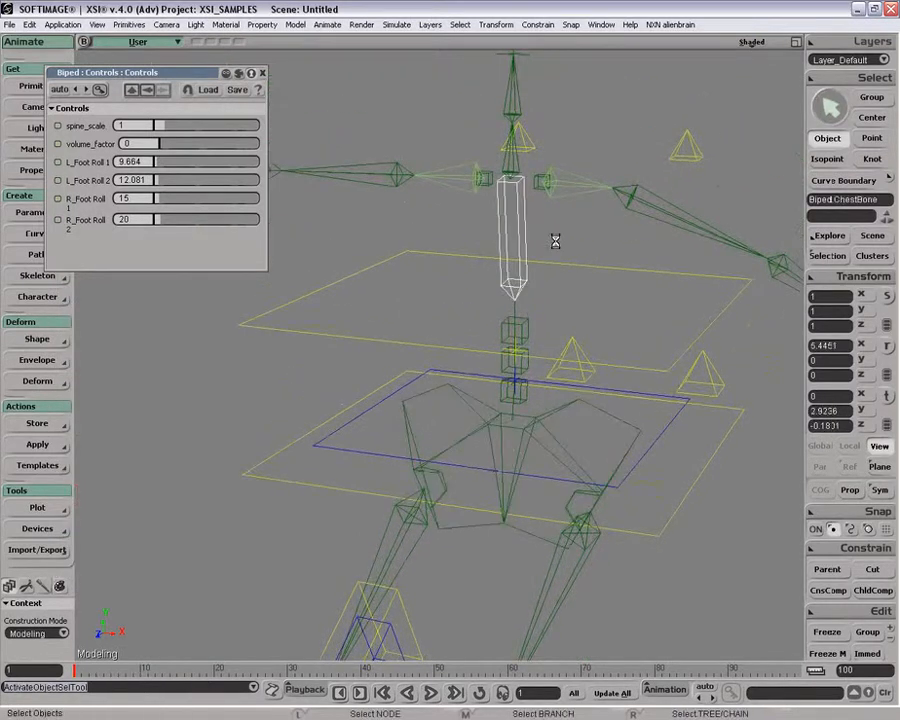
pyautogui.press('Return')
pyautogui.click(389, 235)
pyautogui.press('8')
pyautogui.click(114, 398)
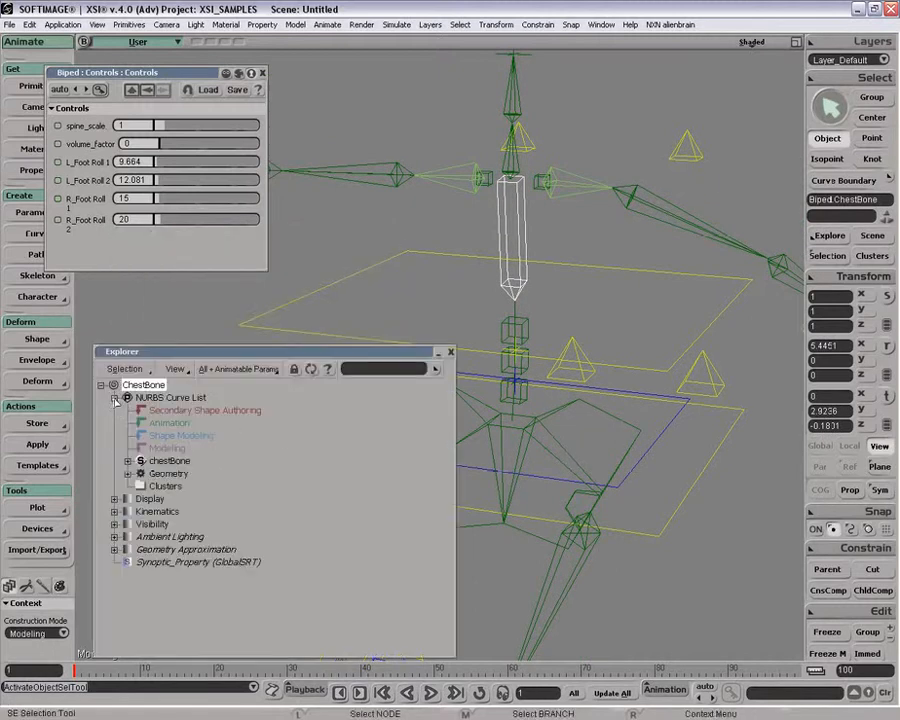
pyautogui.click(139, 461)
pyautogui.click(450, 352)
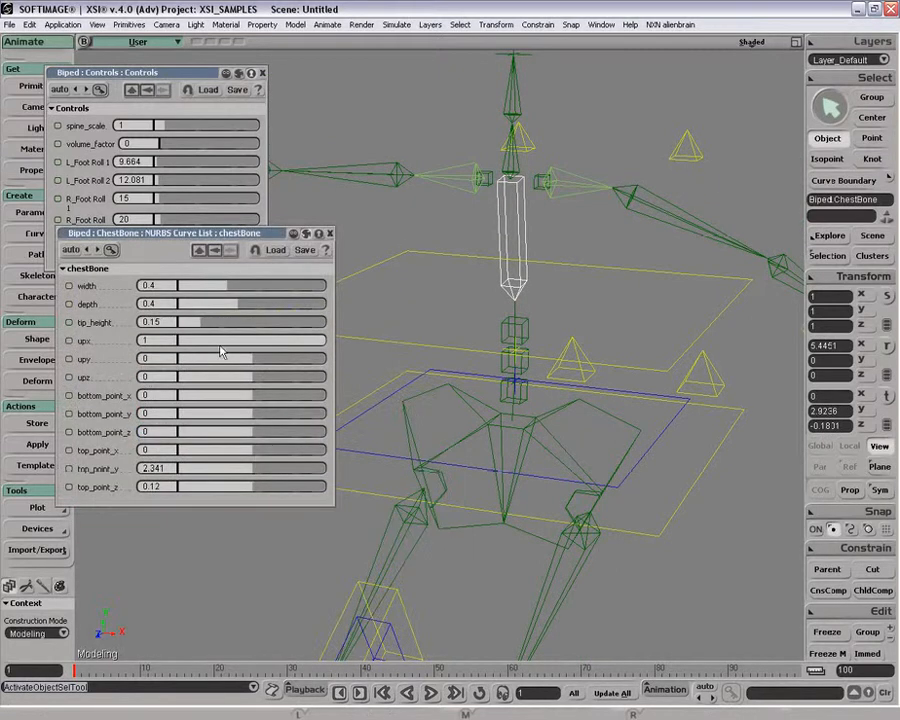
# - Widen the chest bone icon, undo the trial change to its tip height, and deselect the bone
pyautogui.moveTo(229, 308); pyautogui.dragTo(298, 298)
pyautogui.moveTo(189, 324); pyautogui.dragTo(235, 328)
pyautogui.hotkey('ctrl', 'z')
pyautogui.click(331, 234)
pyautogui.moveTo(415, 231); pyautogui.dragTo(416, 232)
pyautogui.moveTo(444, 298); pyautogui.dragTo(455, 330)
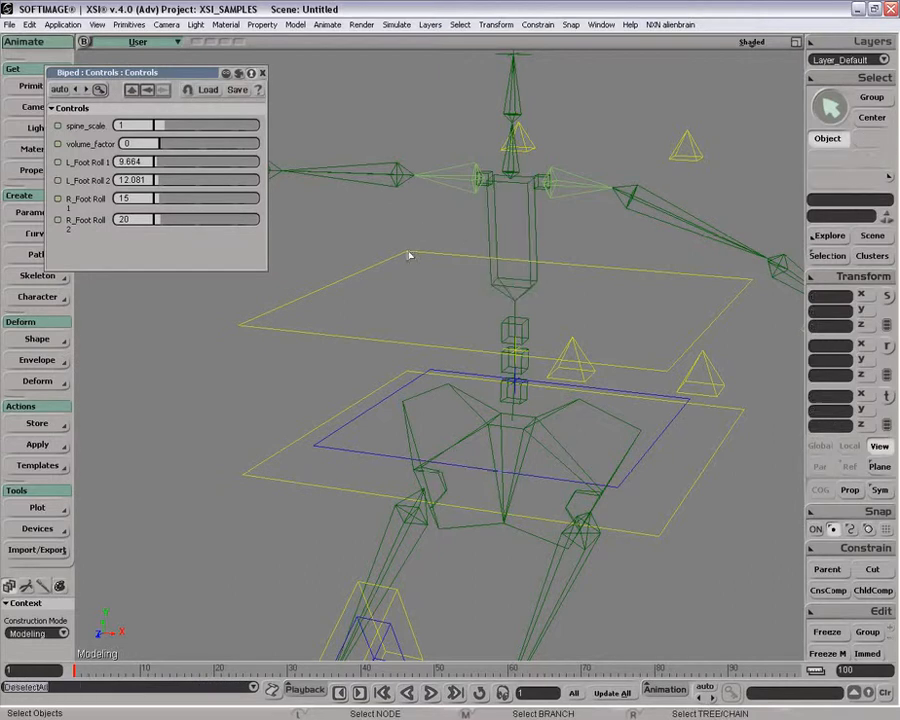
# - Examine the whole biped rig from the side and from the front
pyautogui.press('o')
pyautogui.moveTo(366, 408); pyautogui.dragTo(460, 363)
pyautogui.press('z')
pyautogui.moveTo(424, 468); pyautogui.dragTo(458, 376)
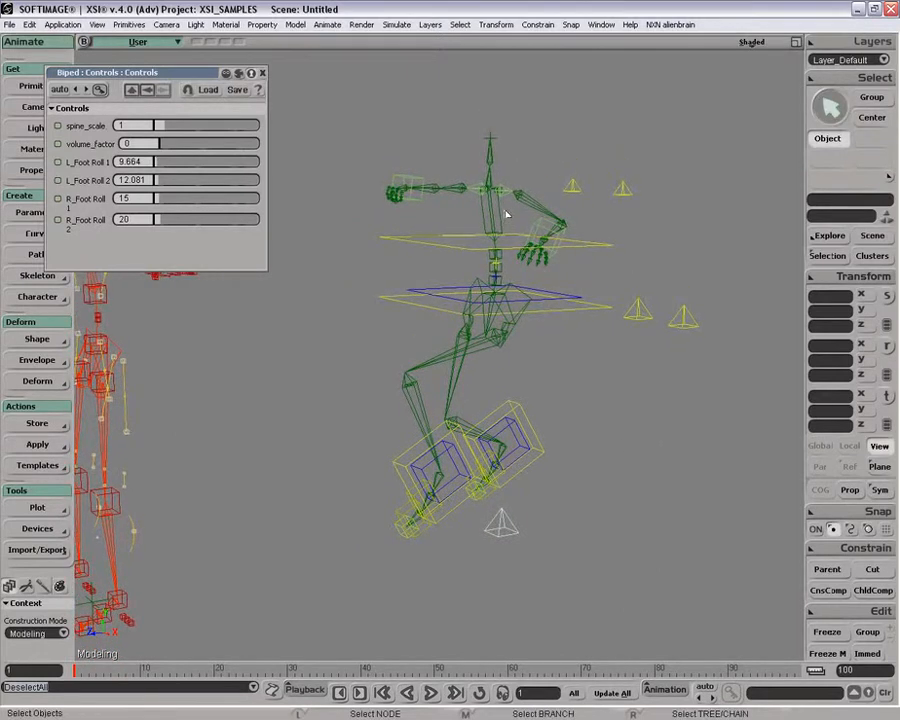
pyautogui.press('z')
pyautogui.moveTo(484, 265); pyautogui.dragTo(520, 317)
pyautogui.press('p')
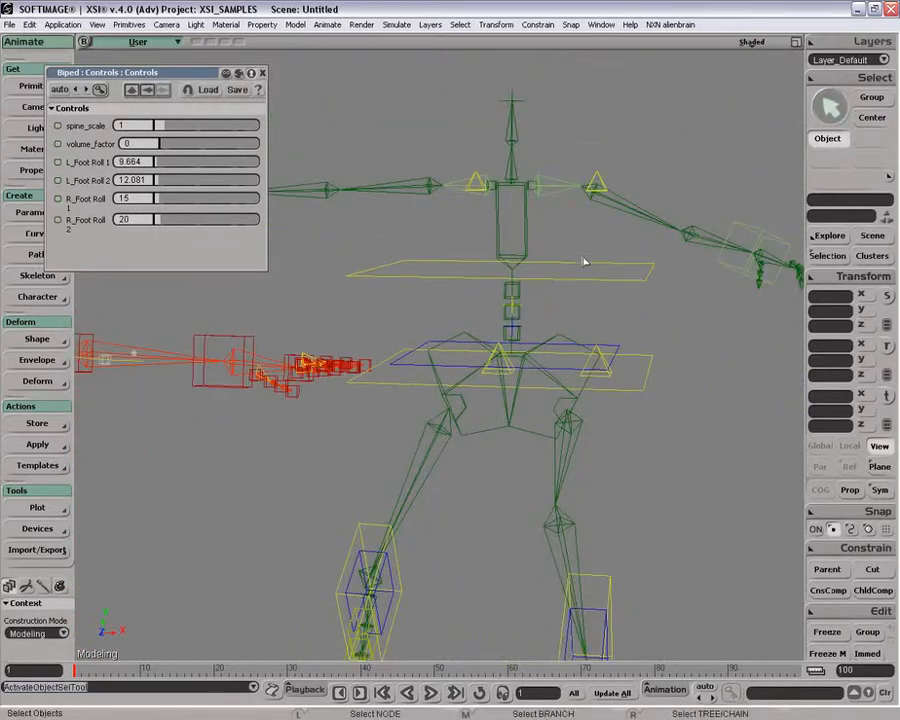
# - Try moving the chest control to shift the upper body, and undo the move
pyautogui.click(585, 262)
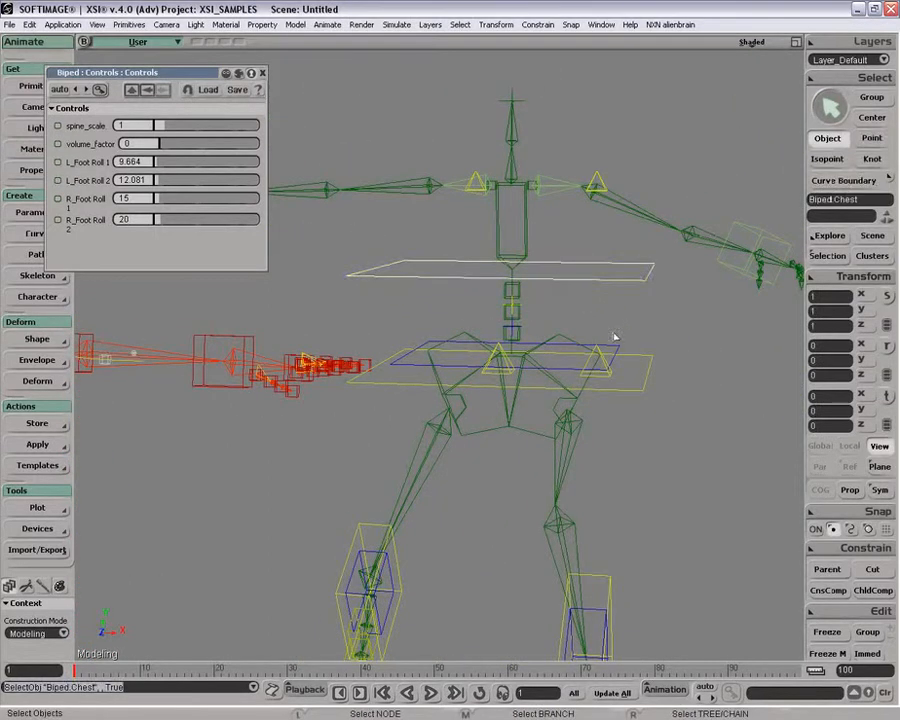
pyautogui.press('v')
pyautogui.moveTo(615, 298); pyautogui.dragTo(643, 326)
pyautogui.hotkey('ctrl', 'z')
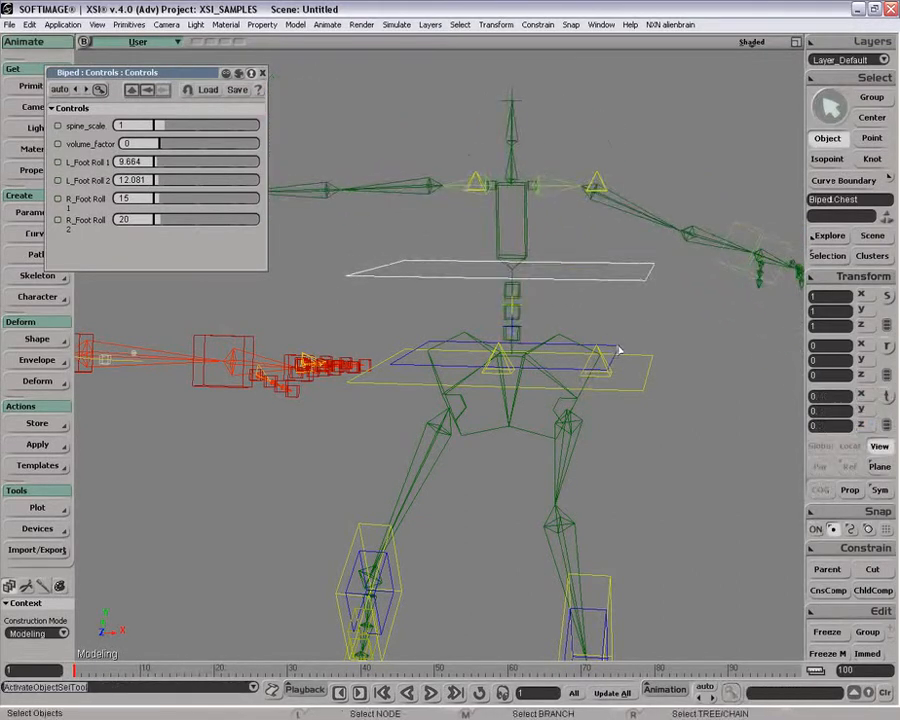
# - Rotate the chest control by about -43 degrees in Z to tilt the upper body sideways
pyautogui.press('c')
pyautogui.moveTo(641, 295); pyautogui.dragTo(614, 360)
pyautogui.press('space')
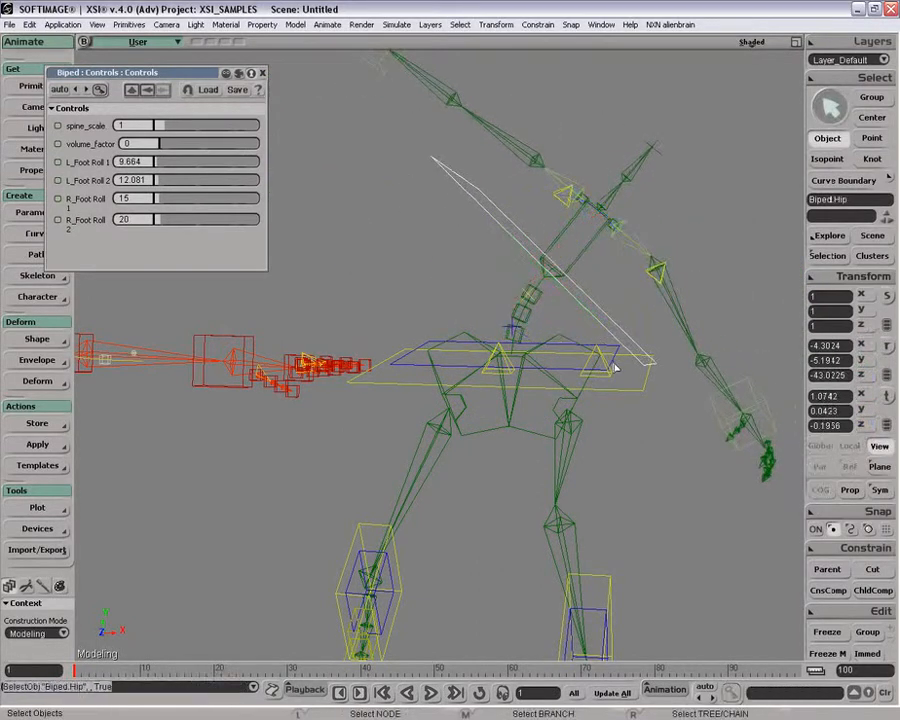
# - Select the hip control and rotate it about Z to about -10.32 degrees
pyautogui.click(614, 368)
pyautogui.moveTo(581, 322); pyautogui.dragTo(578, 346)
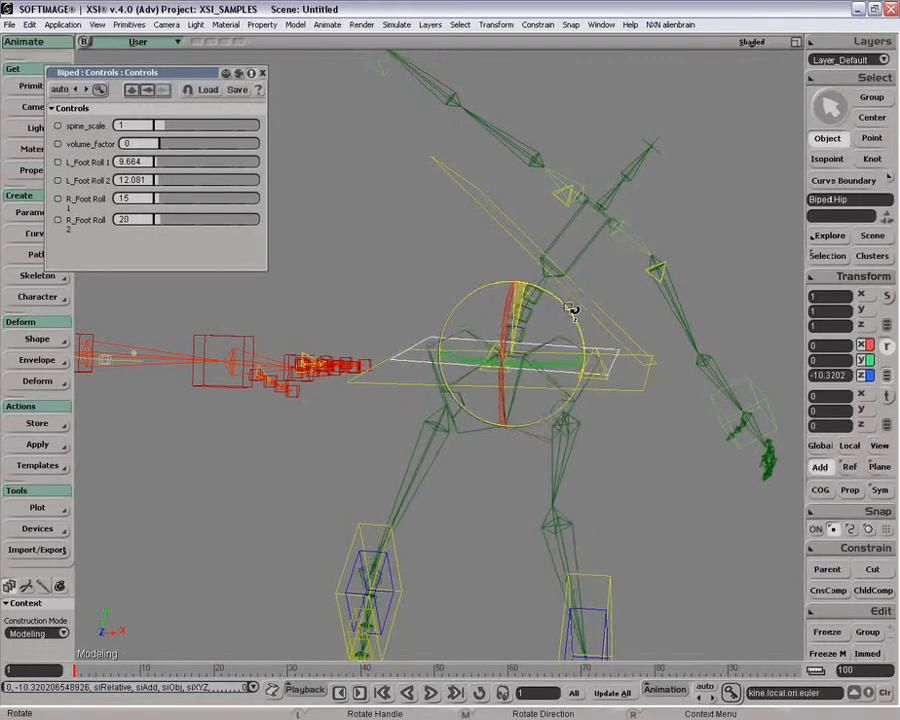
# - Reset the hip control's transforms, try a further change on it, and undo that change
pyautogui.hotkey('ctrl', 'shift', 'r')
pyautogui.press('z')
pyautogui.moveTo(571, 313); pyautogui.dragTo(595, 374)
pyautogui.press('p')
pyautogui.press('v')
pyautogui.press('c')
pyautogui.hotkey('ctrl', 'z')
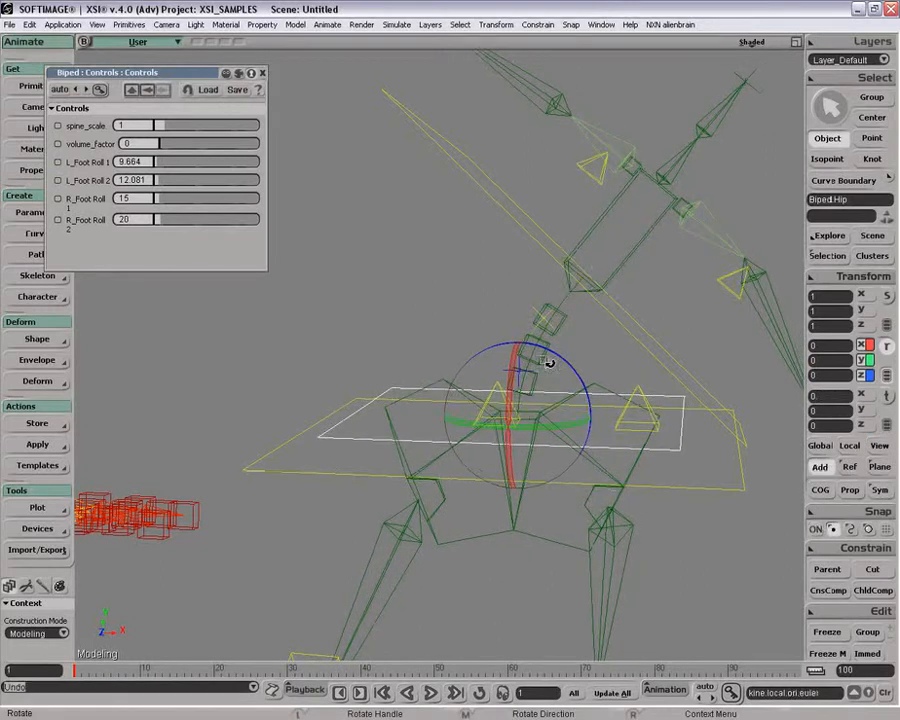
# - Try rotating the hip control once more, reset its scale, rotation and translation, and clear the selection
pyautogui.moveTo(563, 429)
pyautogui.mouseDown()
pyautogui.moveTo(550, 430)
pyautogui.moveTo(568, 414)
pyautogui.mouseUp()
pyautogui.hotkey('ctrl', 'shift', 'r')
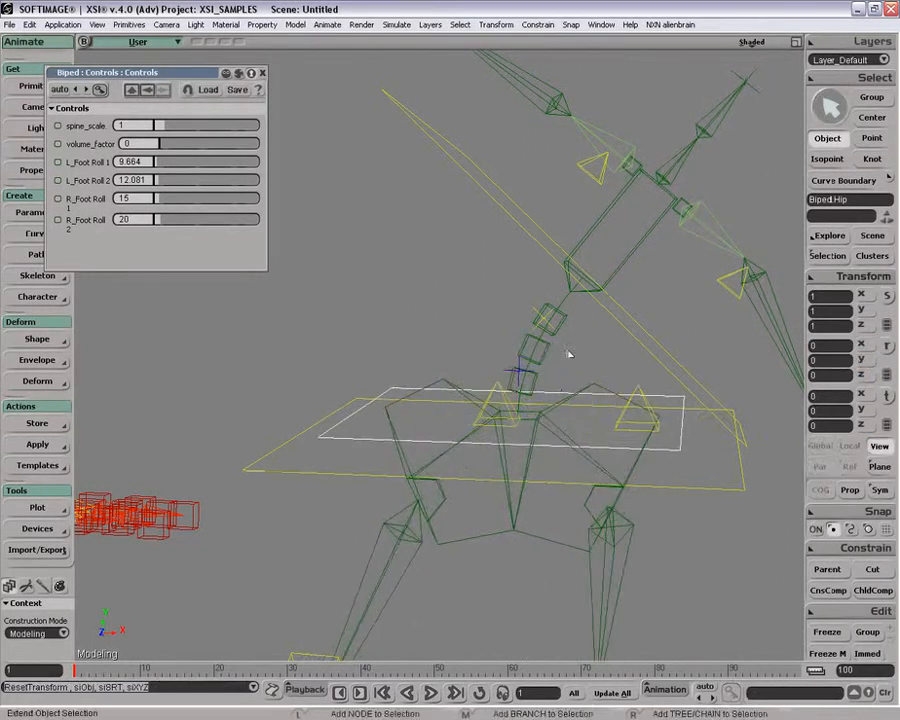
pyautogui.click(545, 330)
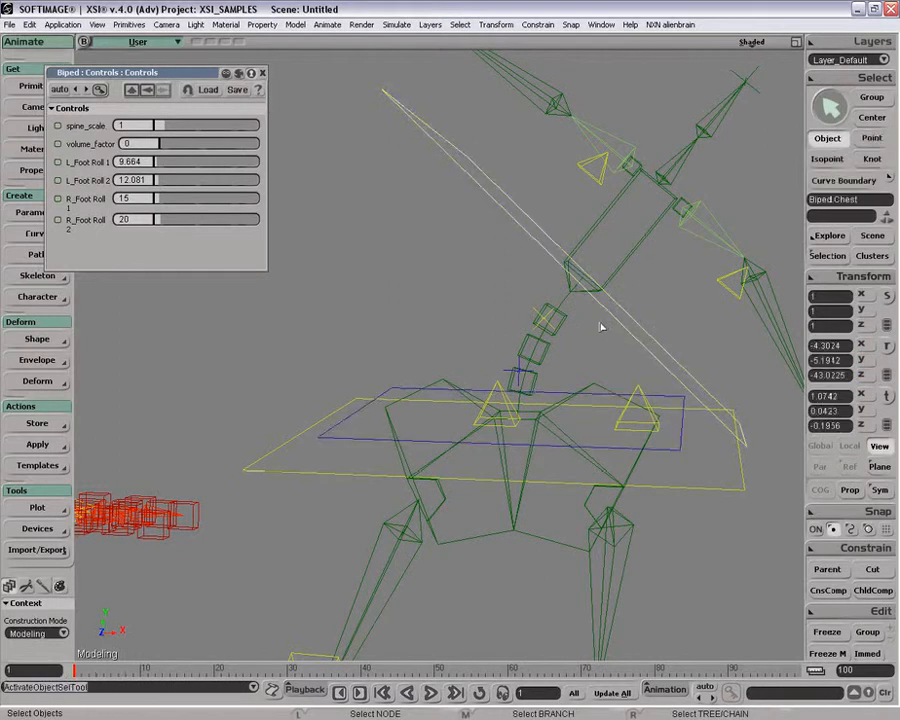
pyautogui.click(645, 310)
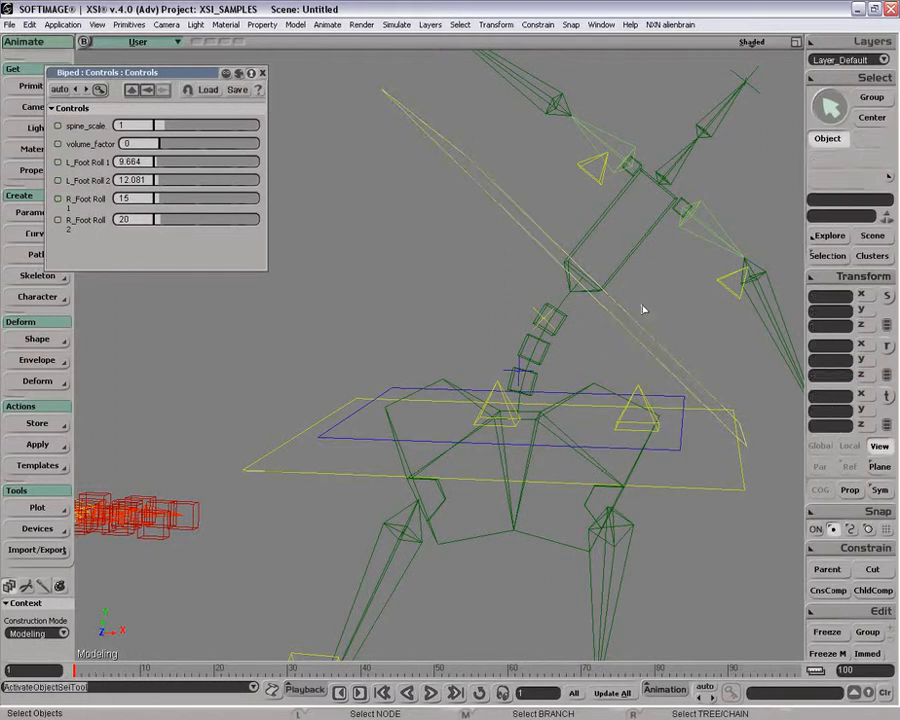
pyautogui.press('a')
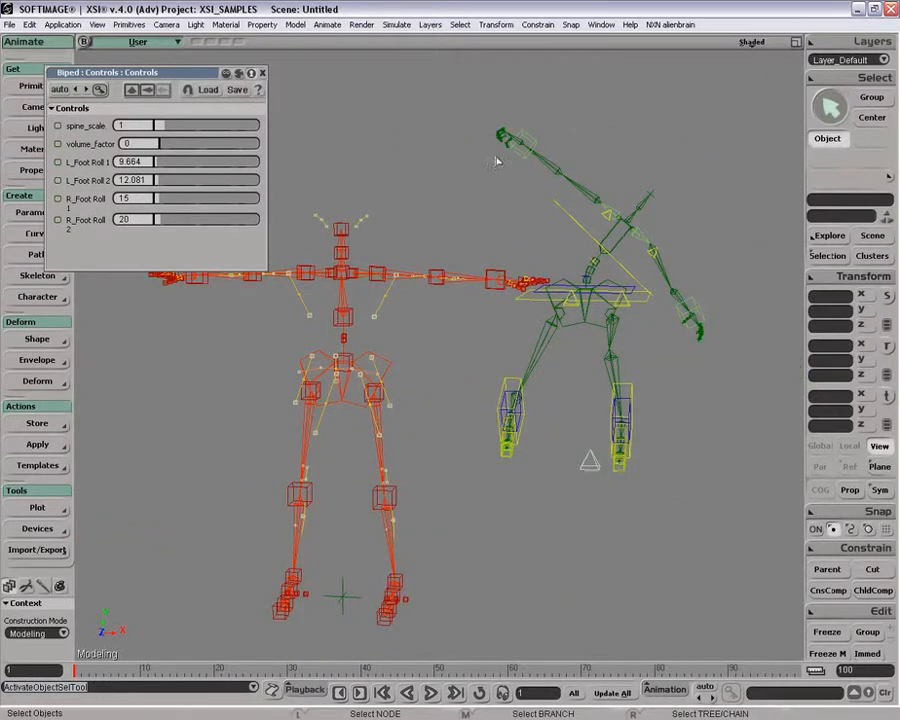
# - Move the raised hand's control toward the body to bend the arm, and clear the selection
pyautogui.click(525, 135)
pyautogui.press('v')
pyautogui.moveTo(502, 217); pyautogui.dragTo(520, 244)
pyautogui.press('space')
pyautogui.click(450, 211)
pyautogui.moveTo(450, 211); pyautogui.dragTo(563, 245, button='middle')
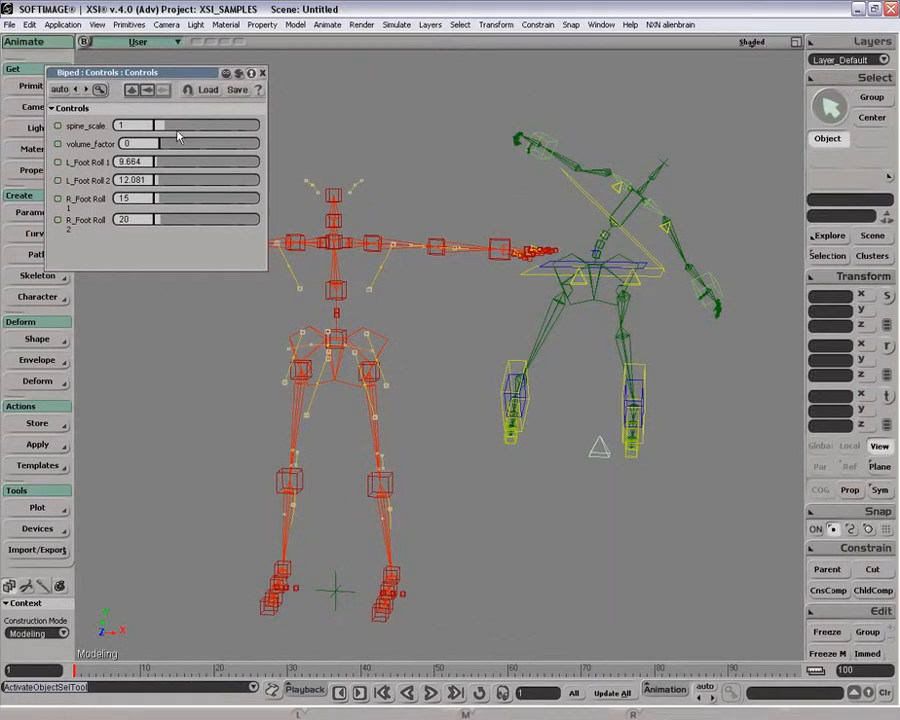
# - Try changing the rig's spine_scale, undo the change, and close the biped controls
pyautogui.moveTo(166, 129)
pyautogui.mouseDown()
pyautogui.moveTo(181, 125)
pyautogui.moveTo(162, 131)
pyautogui.moveTo(171, 125)
pyautogui.mouseUp()
pyautogui.hotkey('ctrl', 'z')
pyautogui.click(262, 74)
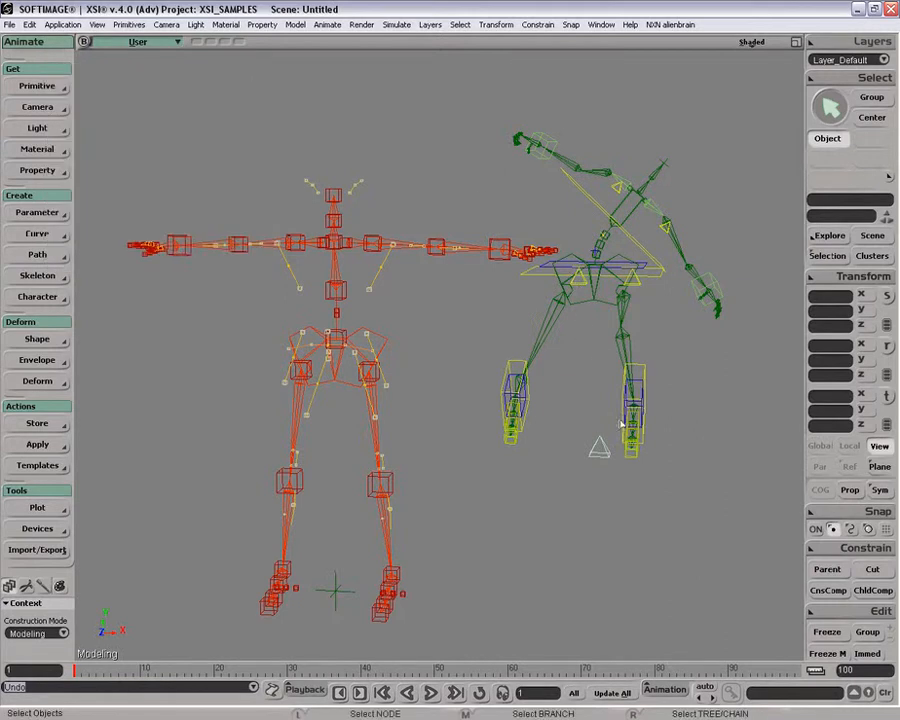
# - Delete the Biped model from the scene, keeping Biped_Guide
pyautogui.press('8')
pyautogui.click(146, 423)
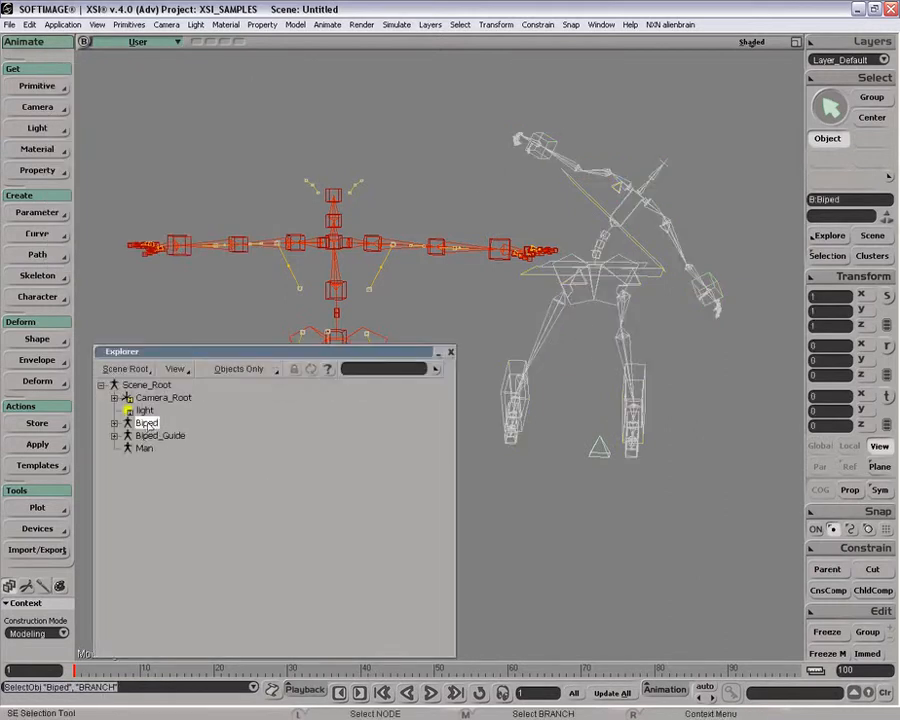
pyautogui.press('Delete')
pyautogui.click(452, 354)
# - Select the guide's left hand with its branch and frame it
pyautogui.press('z')
pyautogui.moveTo(422, 402); pyautogui.dragTo(486, 370)
pyautogui.middleClick(486, 369)
pyautogui.press('z')
pyautogui.press('s')
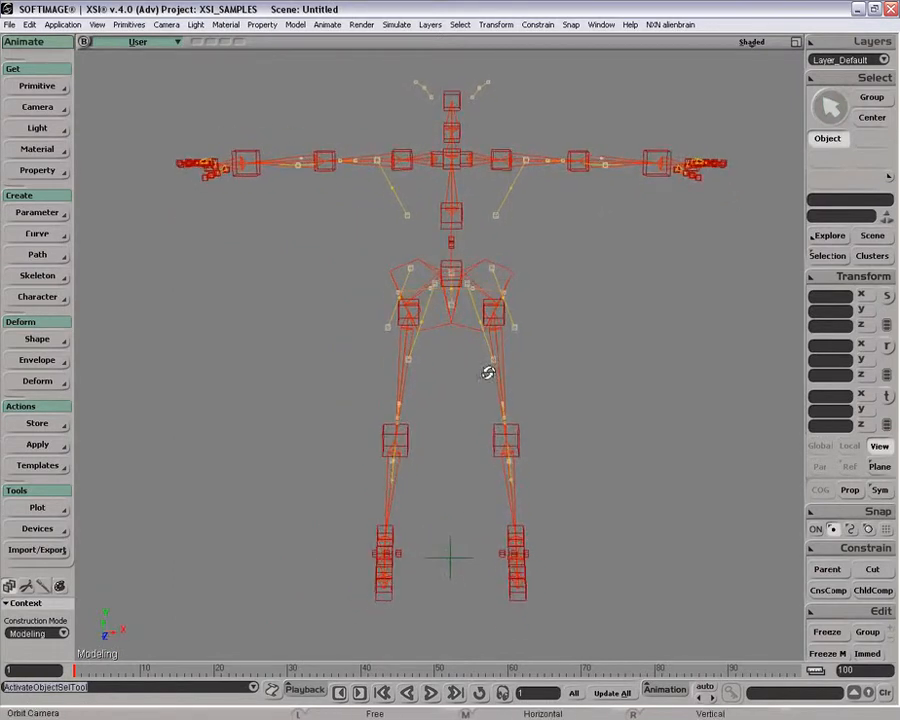
pyautogui.press('space')
pyautogui.click(651, 156)
pyautogui.press('f')
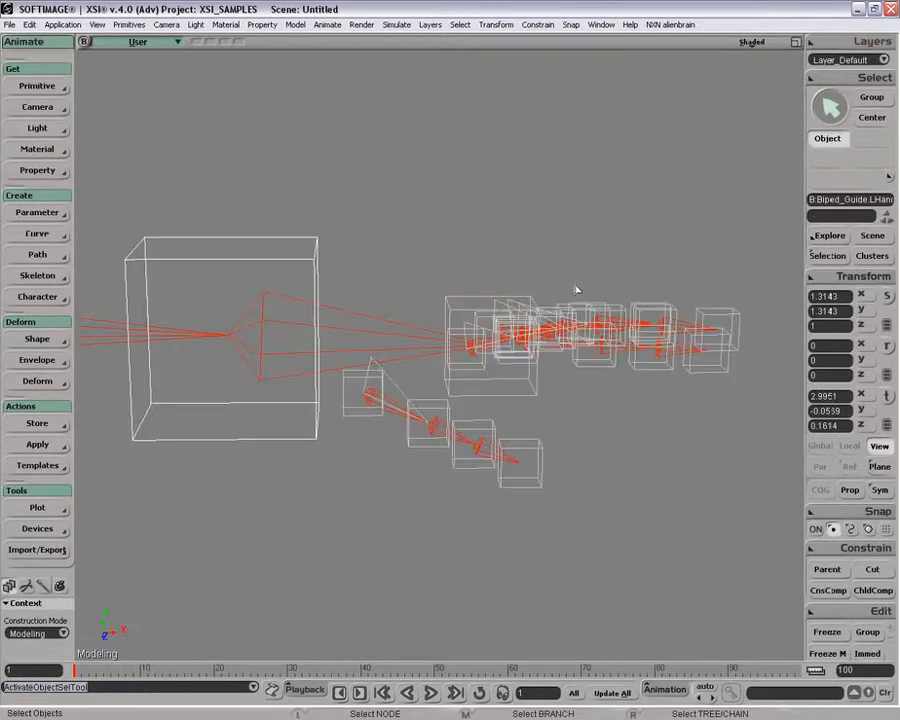
# - Try moving the first left pinky guide box, and undo the move
pyautogui.moveTo(532, 244); pyautogui.dragTo(533, 262)
pyautogui.press('o')
pyautogui.moveTo(478, 233); pyautogui.dragTo(473, 291)
pyautogui.click(464, 308)
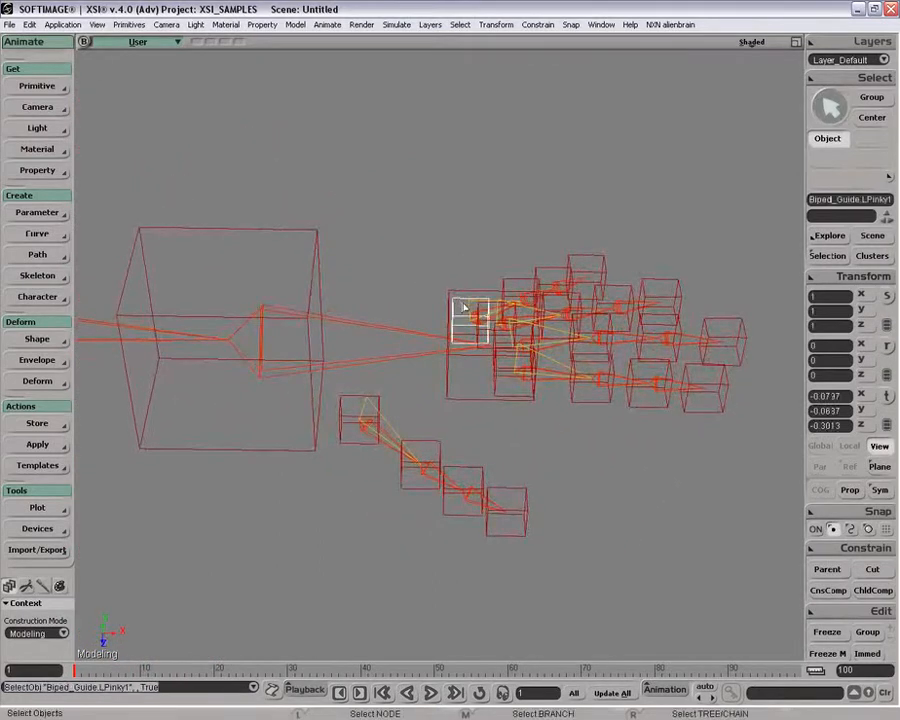
pyautogui.press('v')
pyautogui.moveTo(606, 366); pyautogui.dragTo(579, 345)
pyautogui.hotkey('ctrl', 'z')
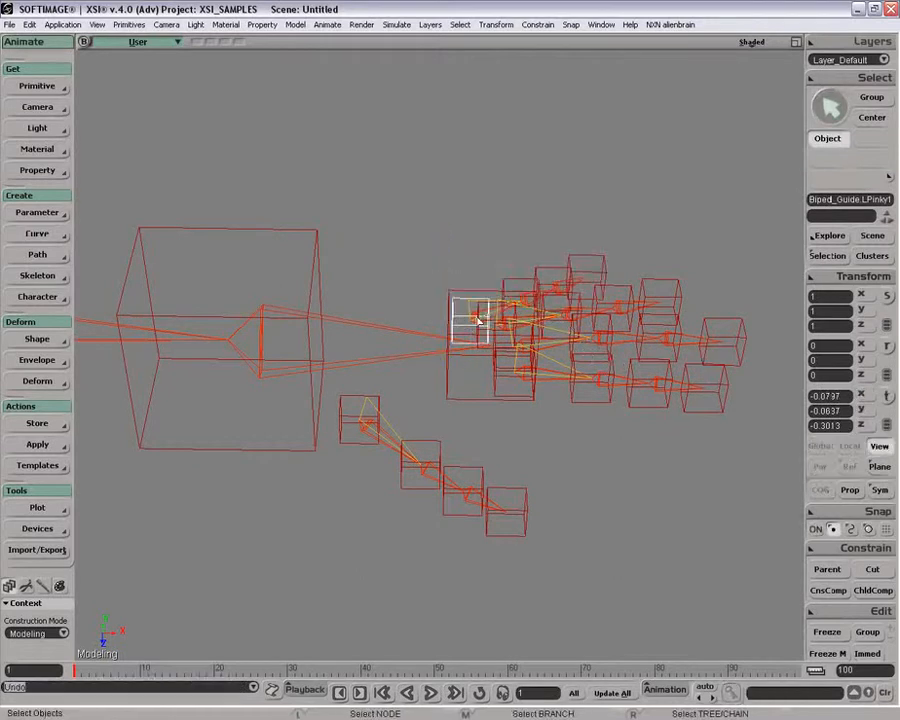
# - Select the left pinky's finger blade and examine how it sits among the finger guides
pyautogui.moveTo(590, 295); pyautogui.dragTo(553, 257)
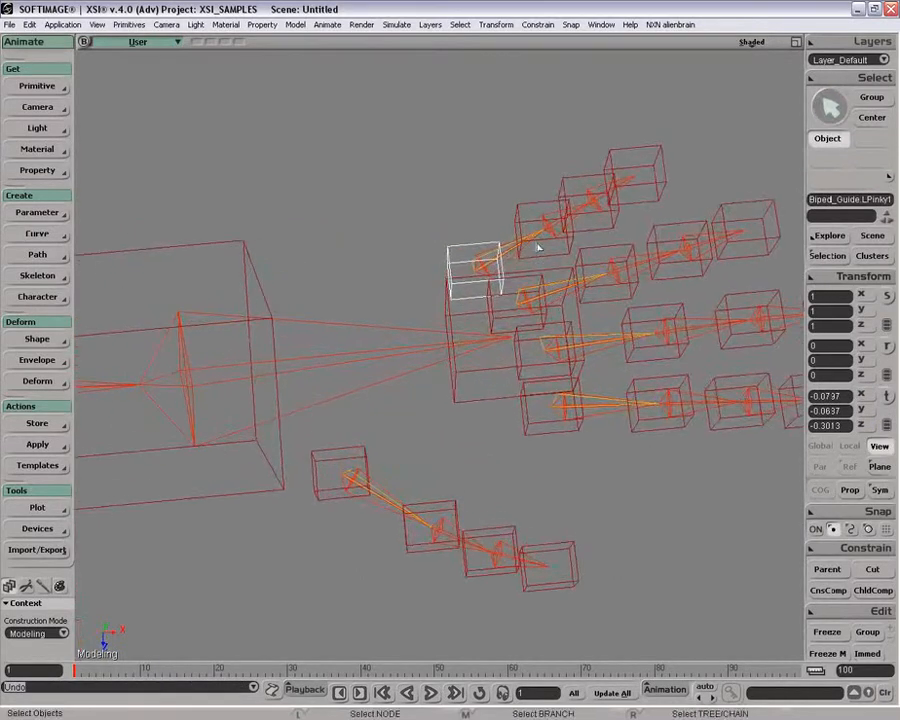
pyautogui.moveTo(594, 218); pyautogui.dragTo(516, 265)
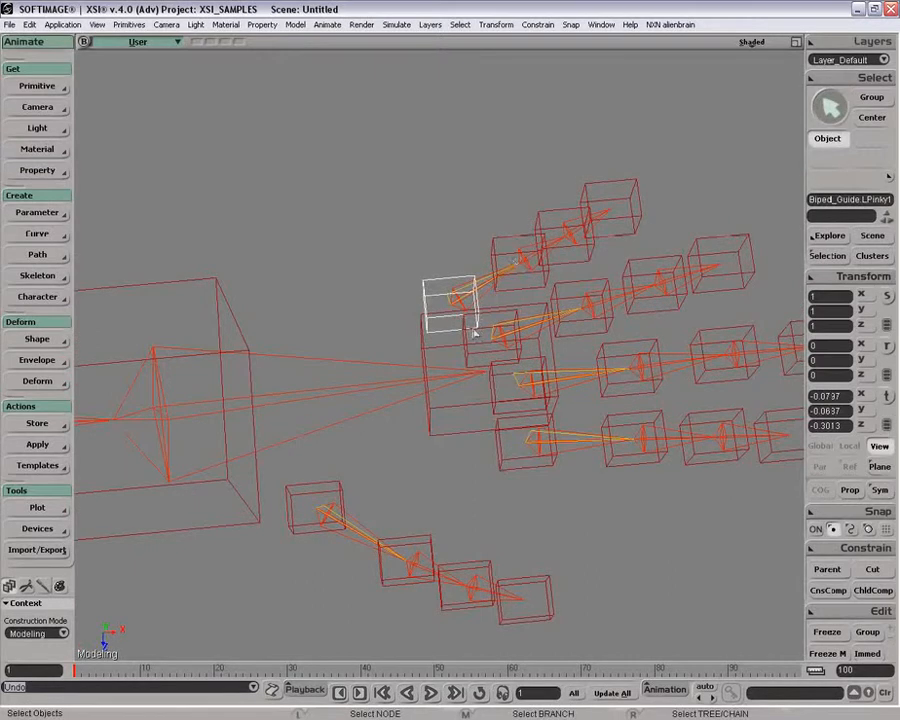
pyautogui.click(482, 286)
pyautogui.press('f')
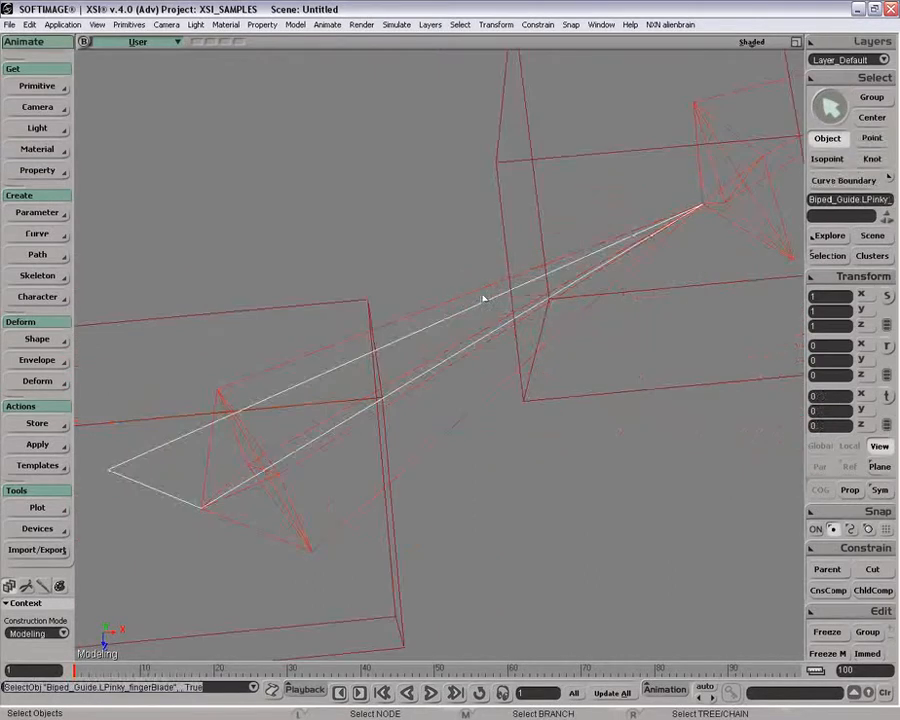
pyautogui.press('p')
pyautogui.moveTo(460, 319)
pyautogui.mouseDown()
pyautogui.moveTo(570, 210)
pyautogui.moveTo(522, 289)
pyautogui.moveTo(508, 281)
pyautogui.moveTo(512, 255)
pyautogui.moveTo(446, 306)
pyautogui.mouseUp()
pyautogui.press('o')
# - Move the first left pinky guide away from the palm to about -0.213, 0.016, -0.483 and rotate it about 30 degrees in Y
pyautogui.press('space')
pyautogui.click(444, 314)
pyautogui.press('v')
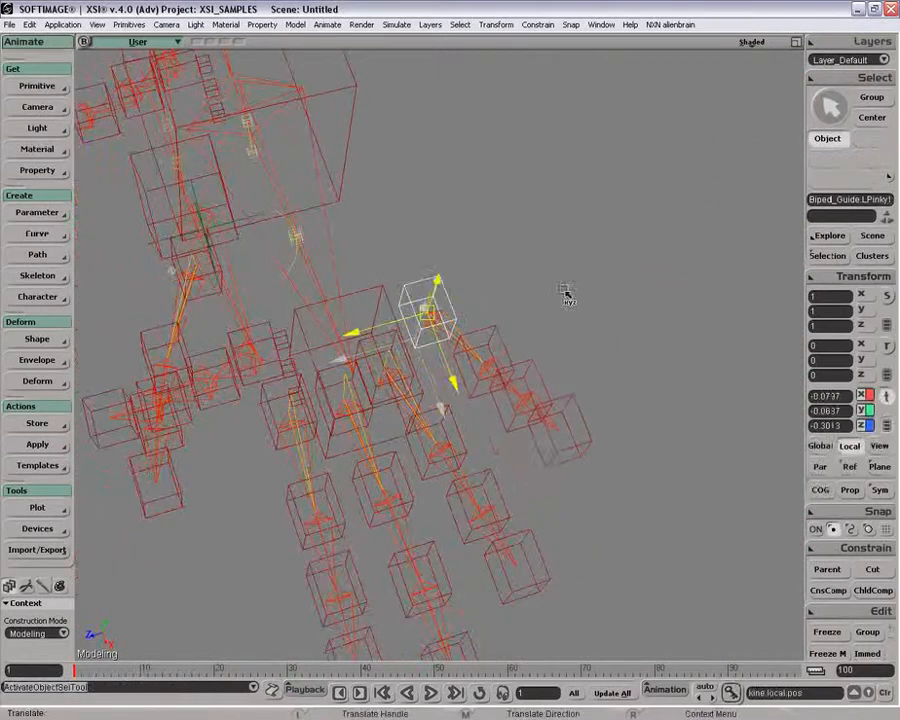
pyautogui.moveTo(560, 311); pyautogui.dragTo(592, 255)
pyautogui.press('c')
pyautogui.moveTo(503, 339)
pyautogui.mouseDown()
pyautogui.moveTo(455, 334)
pyautogui.moveTo(528, 325)
pyautogui.moveTo(487, 339)
pyautogui.mouseUp()
pyautogui.press('space')
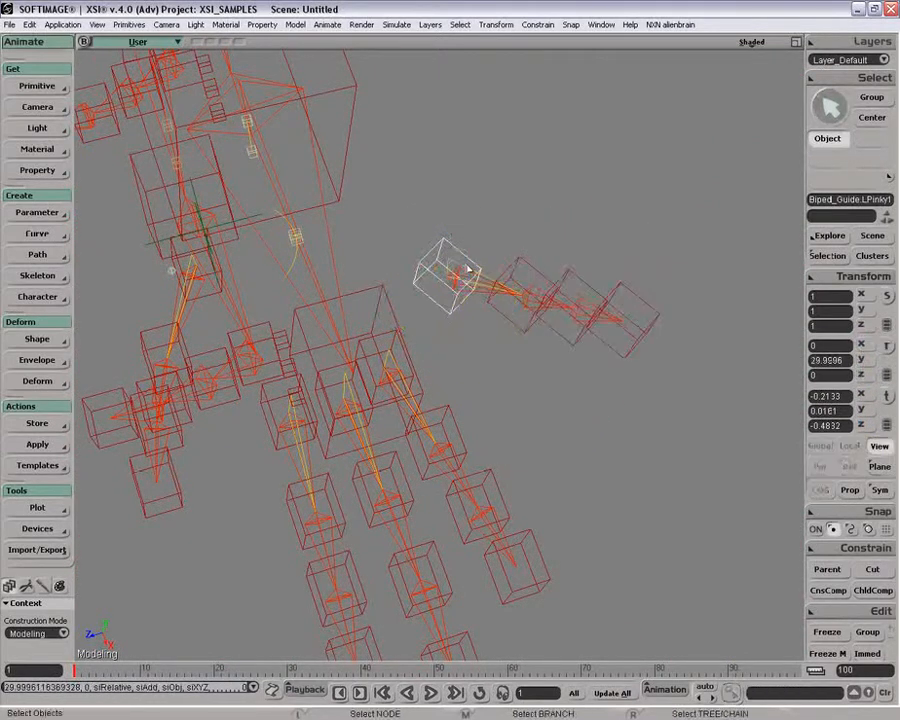
pyautogui.press('space')
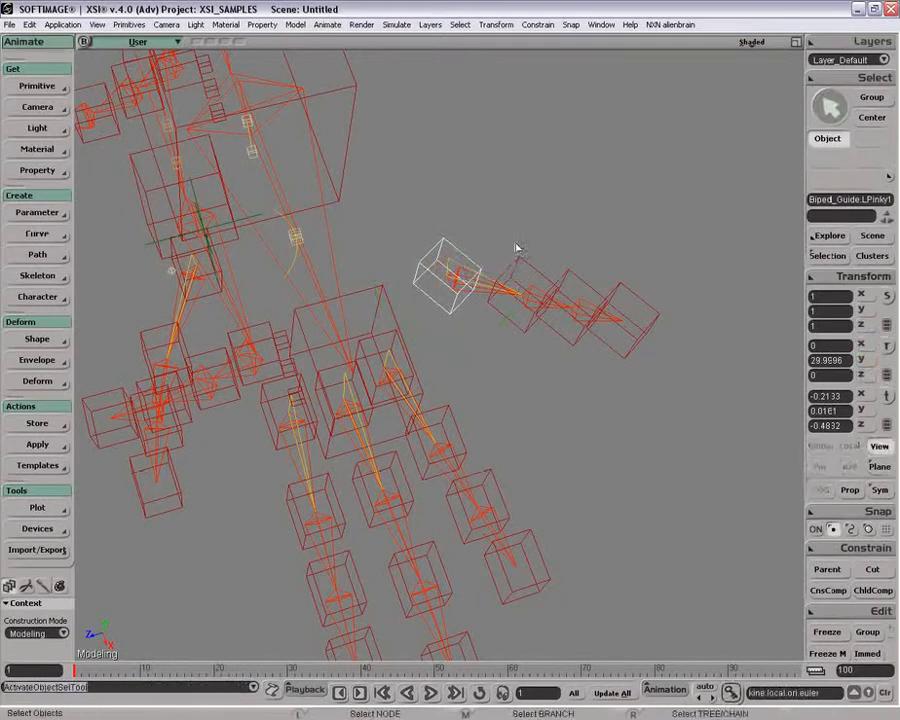
# - Rotate the left pinky's finger blade about Y to about -31.44 degrees
pyautogui.click(455, 278)
pyautogui.press('c')
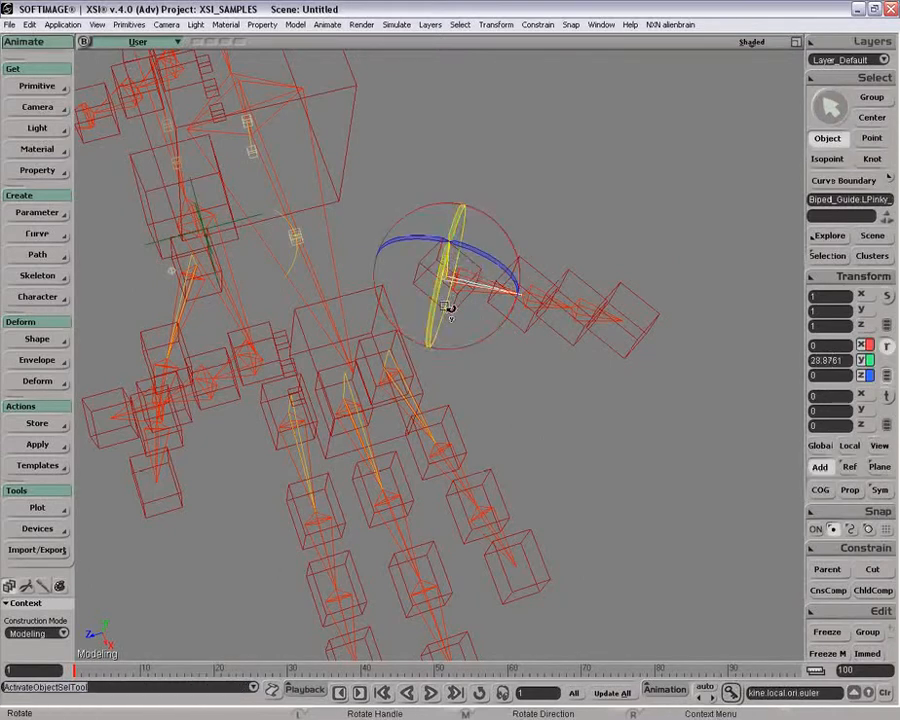
pyautogui.moveTo(458, 271); pyautogui.dragTo(476, 222)
pyautogui.press('space')
pyautogui.click(492, 268)
pyautogui.click(492, 270)
pyautogui.press('c')
# - Move the second left pinky guide outward to lengthen the finger's first segment, to about X 0.255 and Z -0.145
pyautogui.press('f')
pyautogui.press('s')
pyautogui.scroll(-5, 462, 312)
pyautogui.press('o')
pyautogui.moveTo(540, 275); pyautogui.dragTo(588, 228)
pyautogui.press('space')
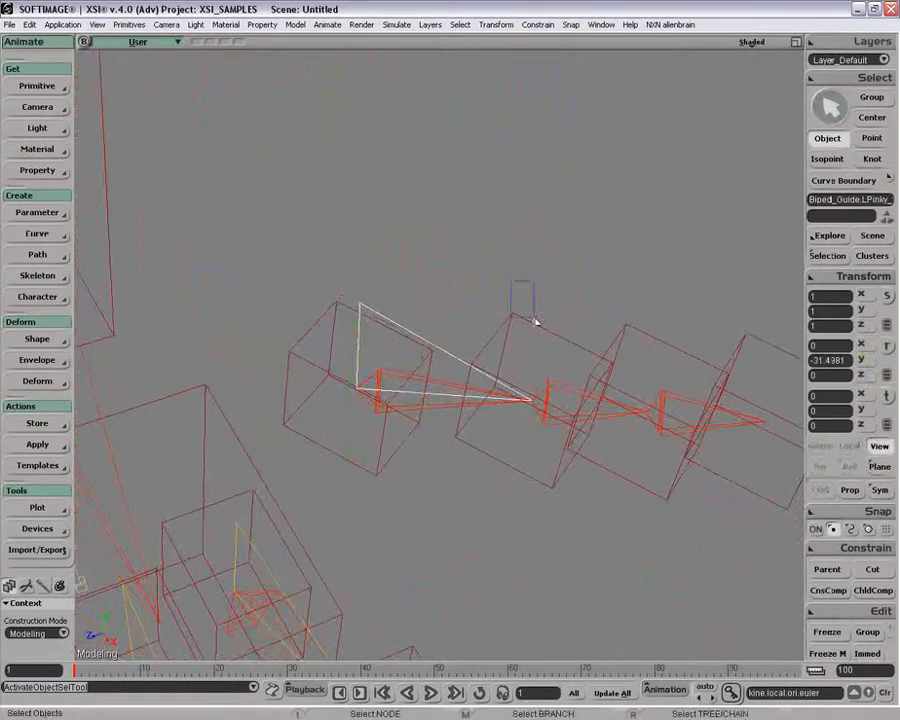
pyautogui.moveTo(514, 286); pyautogui.dragTo(540, 343)
pyautogui.press('v')
pyautogui.moveTo(534, 212)
pyautogui.mouseDown()
pyautogui.moveTo(543, 209)
pyautogui.moveTo(527, 201)
pyautogui.mouseUp()
pyautogui.press('space')
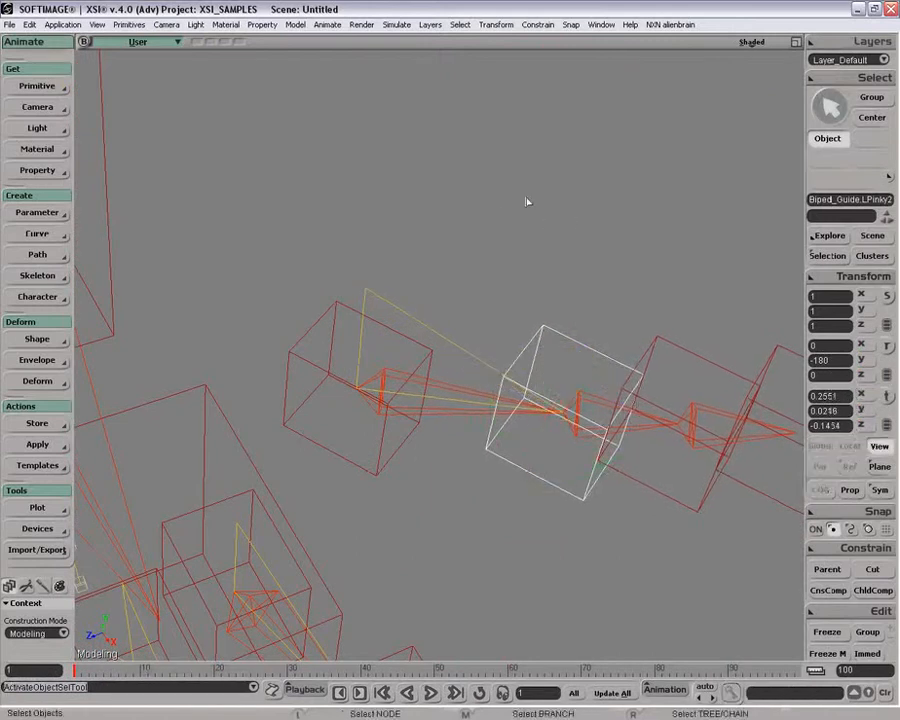
# - Delete the first left pinky guide together with its whole branch
pyautogui.scroll(-6, 474, 330)
pyautogui.press('o')
pyautogui.moveTo(464, 316); pyautogui.dragTo(478, 238)
pyautogui.press('p')
pyautogui.moveTo(474, 236); pyautogui.dragTo(476, 269)
pyautogui.press('z')
pyautogui.moveTo(396, 328); pyautogui.dragTo(424, 321)
pyautogui.press('space')
pyautogui.middleClick(483, 347)
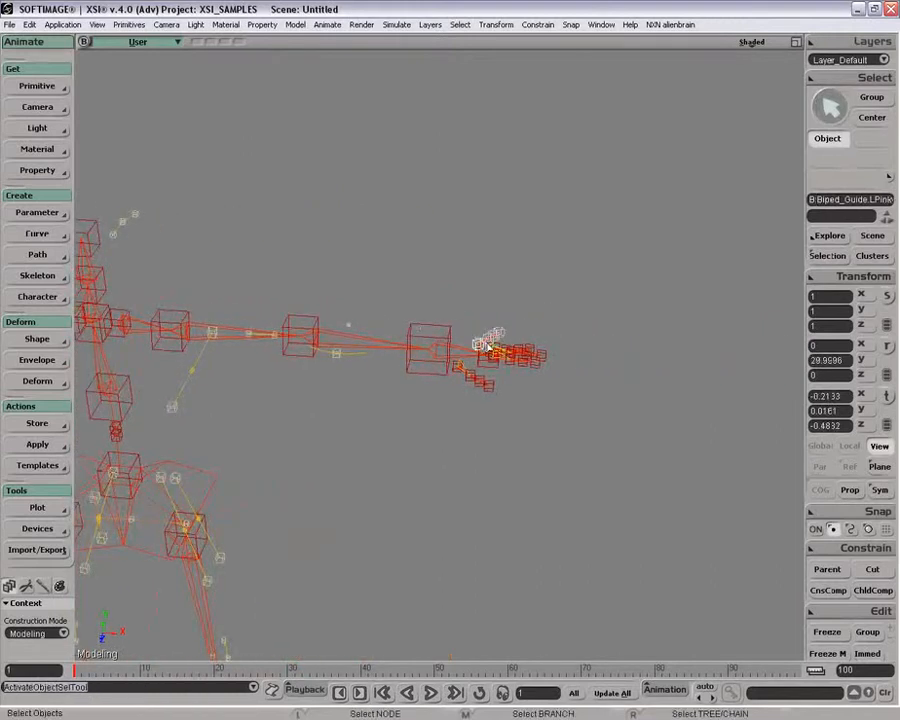
pyautogui.press('f')
pyautogui.click(251, 366)
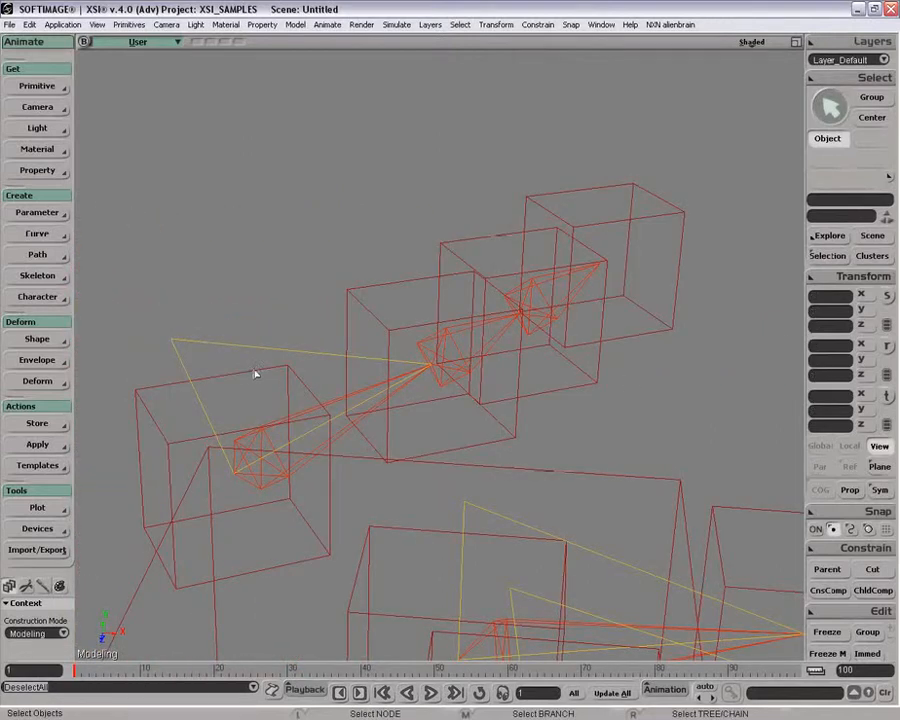
pyautogui.middleClick(254, 370)
pyautogui.press('space')
pyautogui.moveTo(680, 385); pyautogui.dragTo(681, 386)
pyautogui.moveTo(255, 389); pyautogui.dragTo(256, 390, button='middle')
pyautogui.press('Delete')
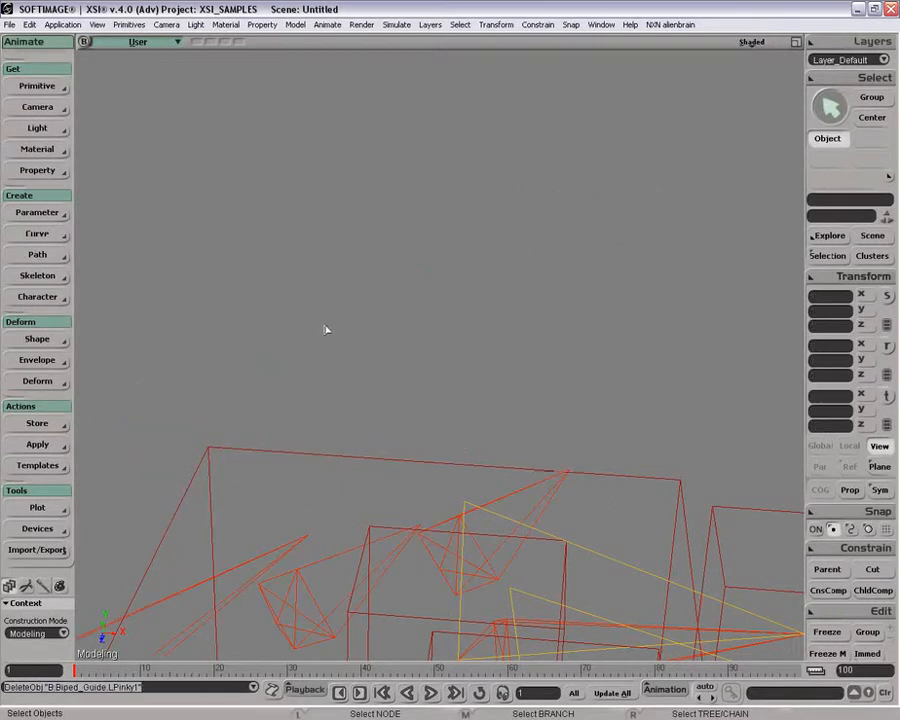
# - Hide the leftover pinky bones beside the left hand guide
pyautogui.press('p')
pyautogui.moveTo(271, 432); pyautogui.dragTo(386, 409)
pyautogui.press('o')
pyautogui.keyDown('shift'); pyautogui.click(386, 444); pyautogui.keyUp('shift')
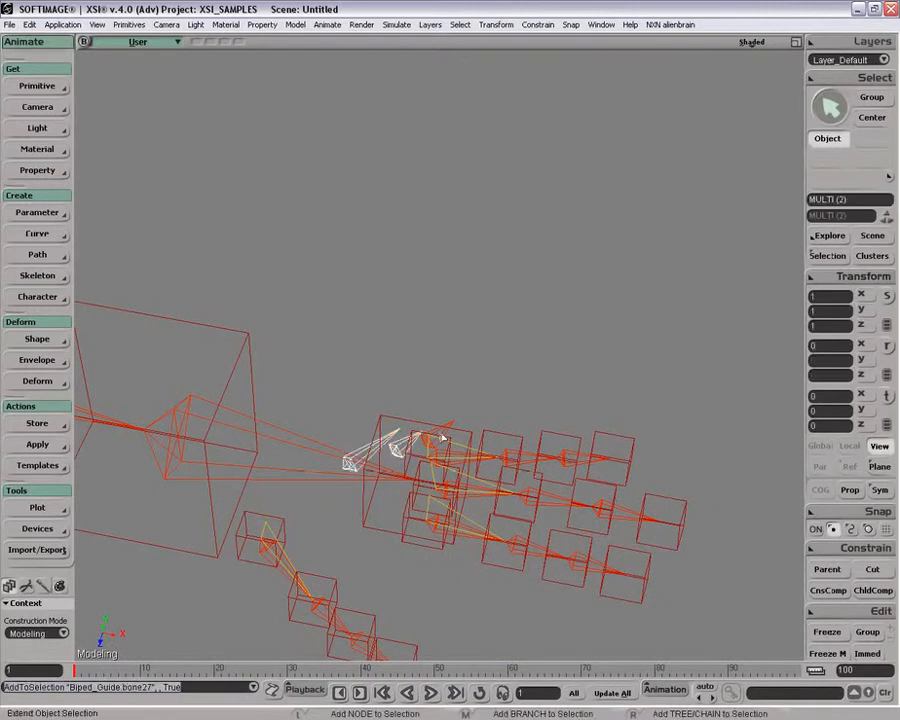
pyautogui.press('h')
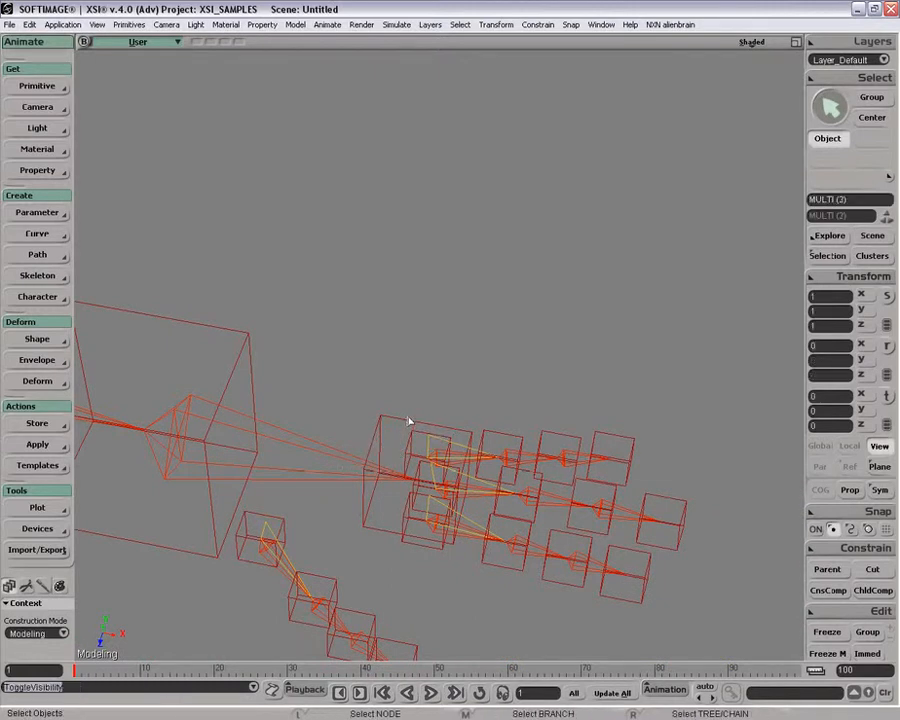
# - Duplicate the end guides of the three remaining left fingers outward twice, adding two guide boxes to each finger
pyautogui.click(316, 424)
pyautogui.click(659, 430)
pyautogui.click(636, 454)
pyautogui.keyDown('shift'); pyautogui.click(672, 512); pyautogui.keyUp('shift')
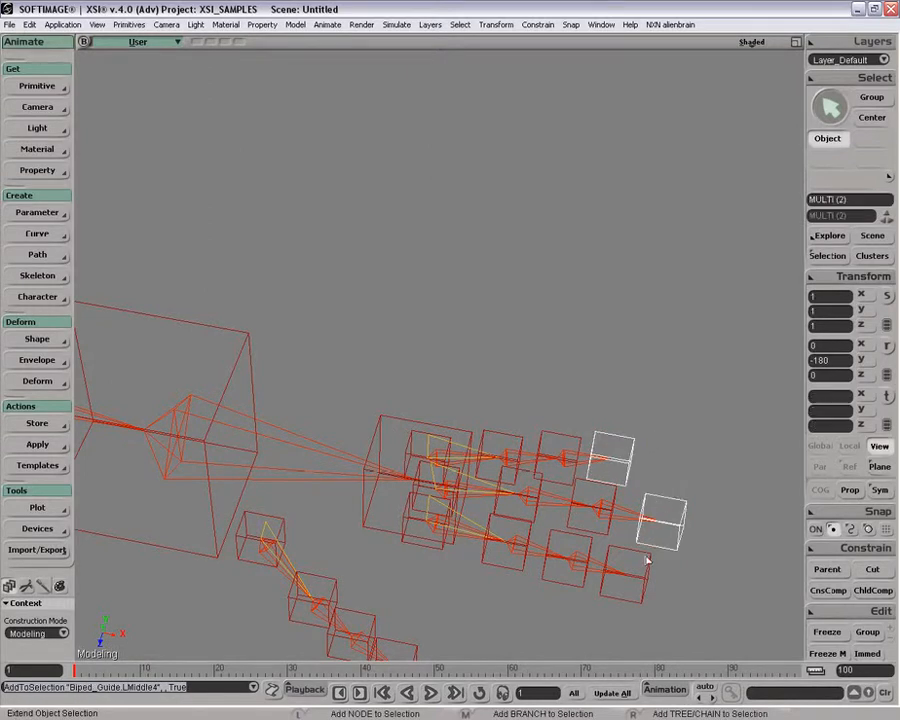
pyautogui.keyDown('shift'); pyautogui.click(657, 596); pyautogui.keyUp('shift')
pyautogui.press('o')
pyautogui.moveTo(588, 481); pyautogui.dragTo(410, 482)
pyautogui.press('z')
pyautogui.press('v')
pyautogui.press('o')
pyautogui.press('p')
pyautogui.press('s')
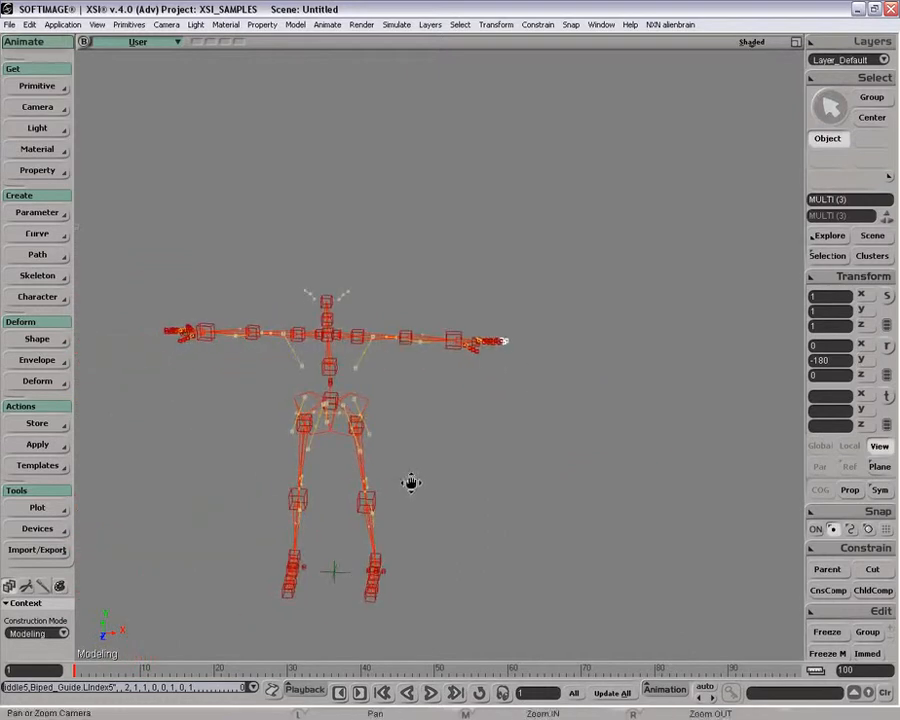
# - Clear the selection and make a biped rig from the guide with a quaternion spine of fixed length
pyautogui.press('space')
pyautogui.click(458, 338)
pyautogui.press('f')
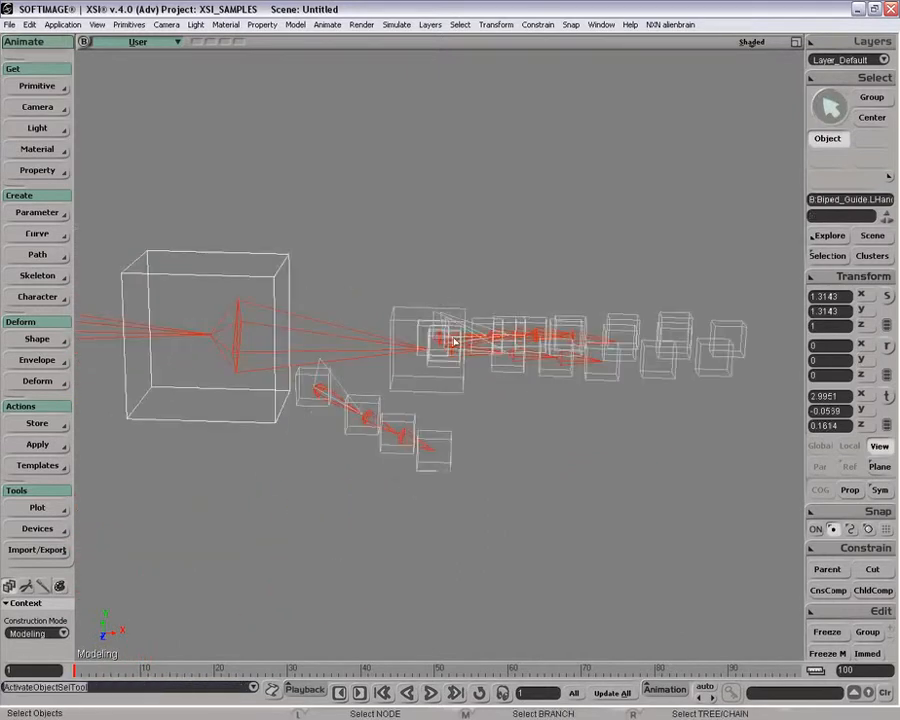
pyautogui.press('o')
pyautogui.moveTo(386, 315); pyautogui.dragTo(398, 272)
pyautogui.hotkey('ctrl', 'shift', 'a')
pyautogui.click(32, 298)
pyautogui.click(125, 341)
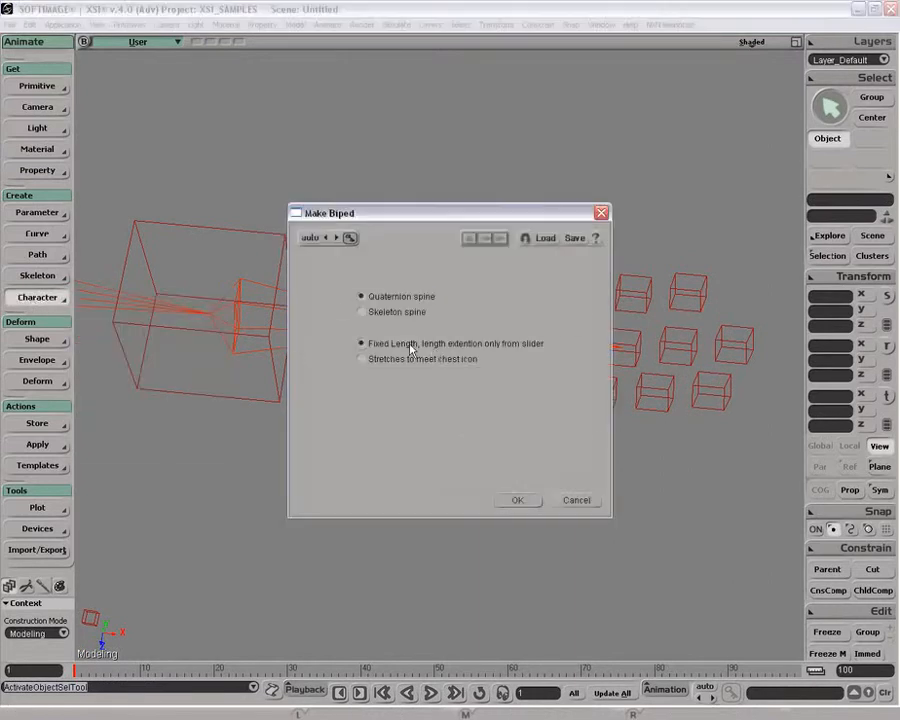
pyautogui.click(517, 500)
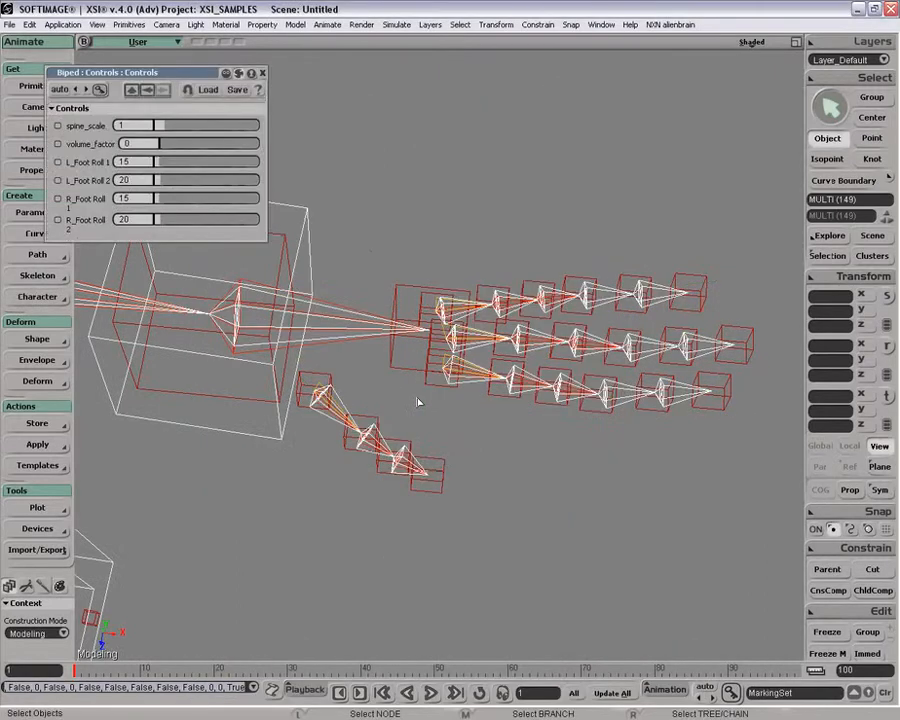
# - Collapse the biped controls page and move the new rig's GlobalSRT control away from the guide to about 11.31, 5.24, -12.53
pyautogui.doubleClick(206, 76)
pyautogui.press('space')
pyautogui.press('p')
pyautogui.moveTo(302, 350); pyautogui.dragTo(205, 568)
pyautogui.press('o')
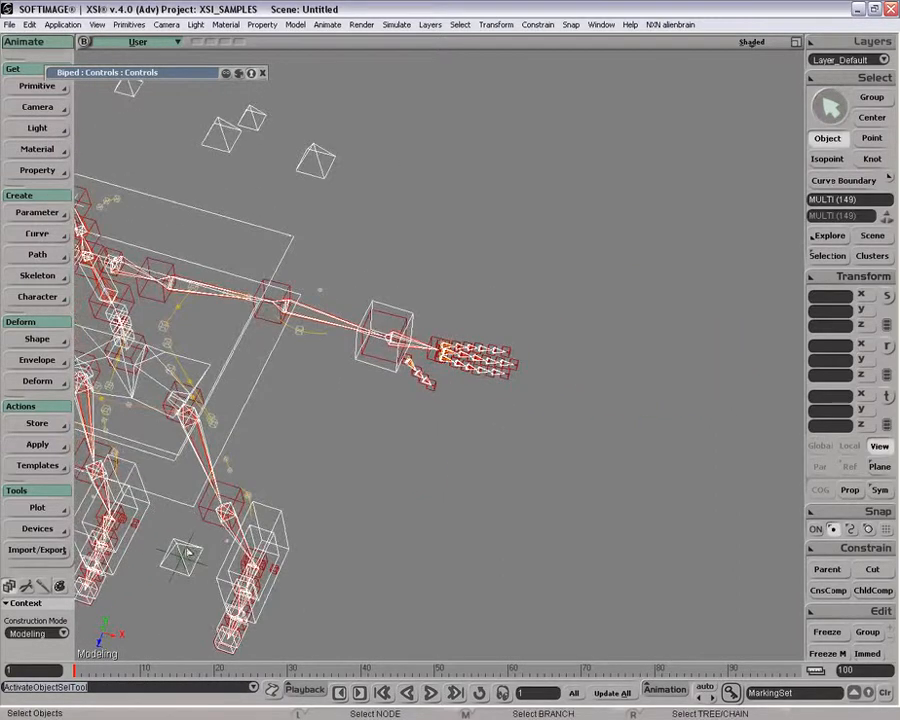
pyautogui.click(185, 547)
pyautogui.press('v')
pyautogui.moveTo(150, 468); pyautogui.dragTo(440, 272)
pyautogui.press('z')
pyautogui.moveTo(427, 315); pyautogui.dragTo(298, 465)
pyautogui.press('v')
pyautogui.press('space')
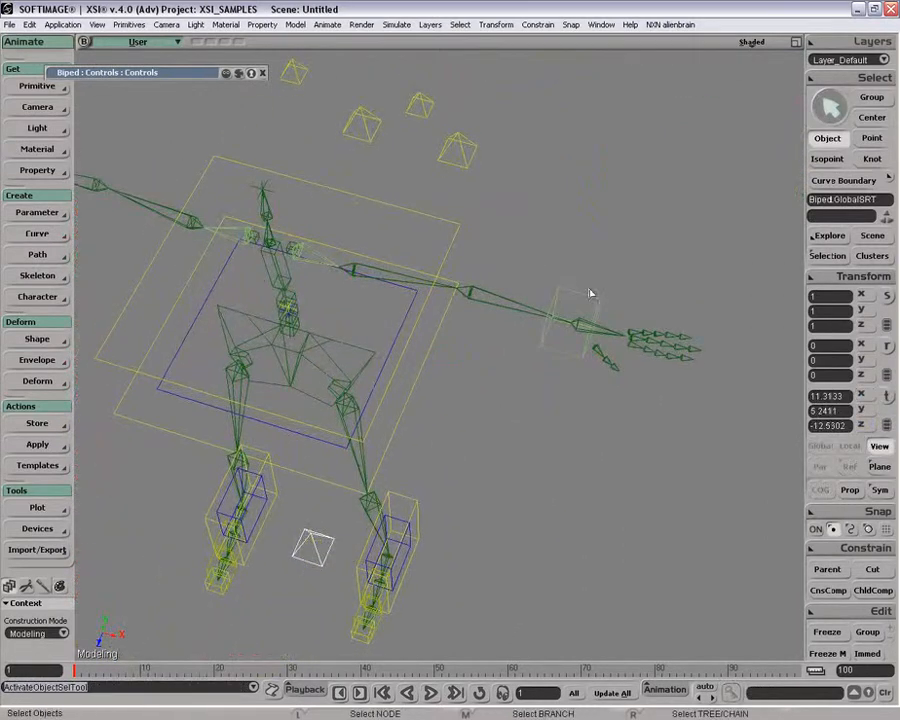
# - Select the new rig's left hand with its finger bones, frame it, and open the rig's synoptic view
pyautogui.click(590, 292)
pyautogui.press('f')
pyautogui.click(408, 370)
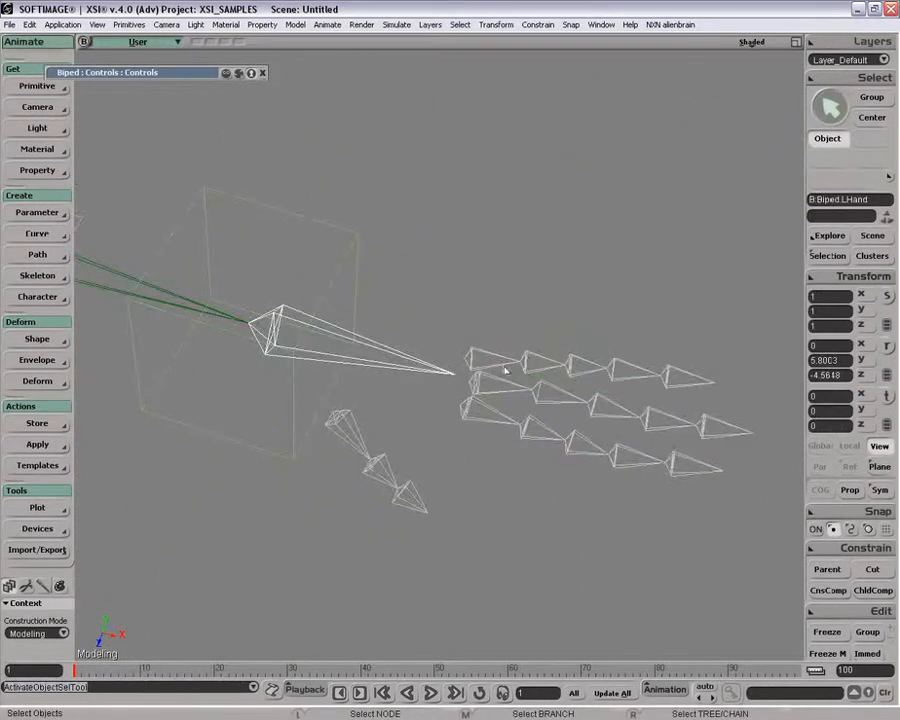
pyautogui.press('F3')
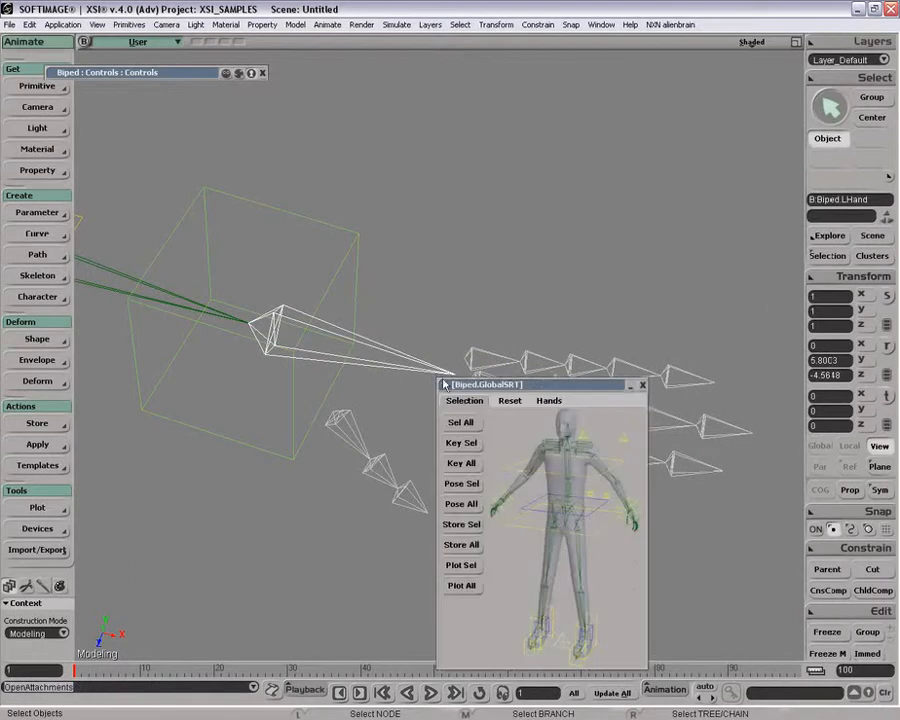
# - Show the synoptic's hand controls, apply the Fist pose to the right hand, and apply Fist, Relaxed and Spread to the left hand
pyautogui.moveTo(520, 380); pyautogui.dragTo(220, 274)
pyautogui.click(252, 296)
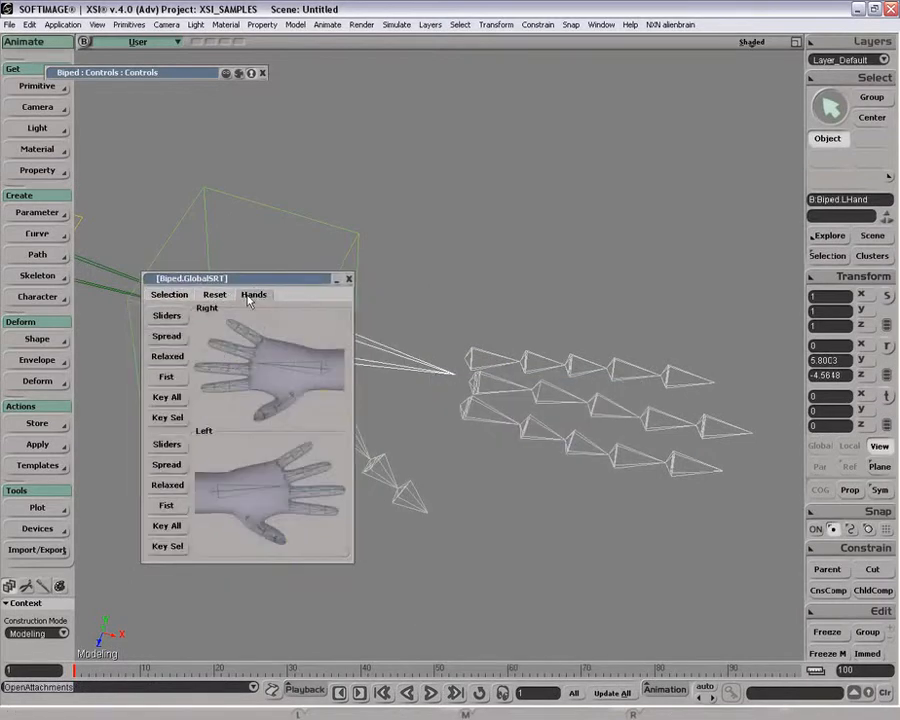
pyautogui.click(168, 380)
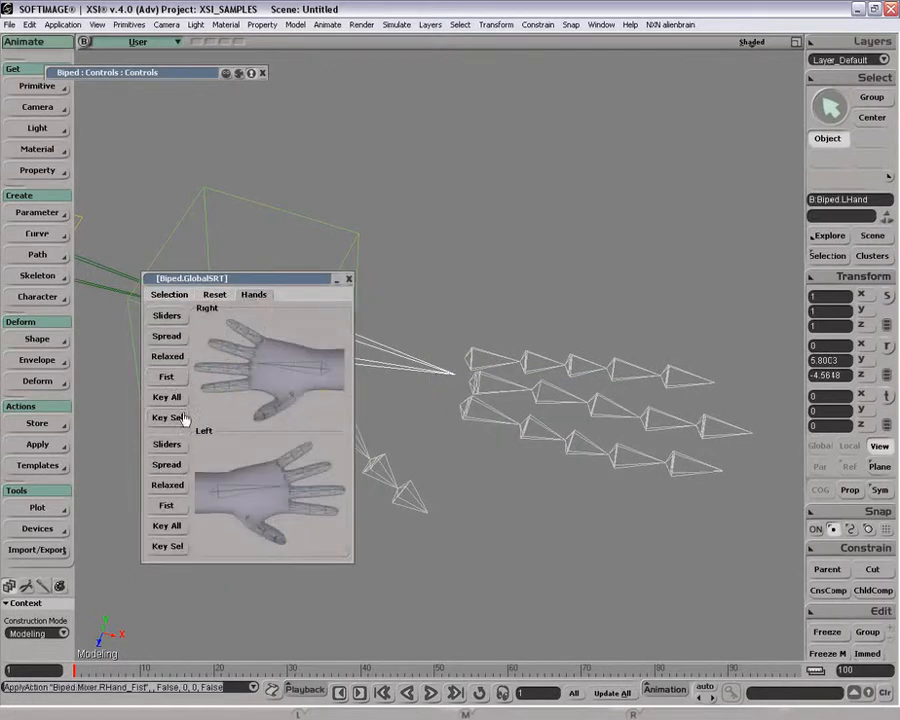
pyautogui.click(170, 505)
pyautogui.click(168, 486)
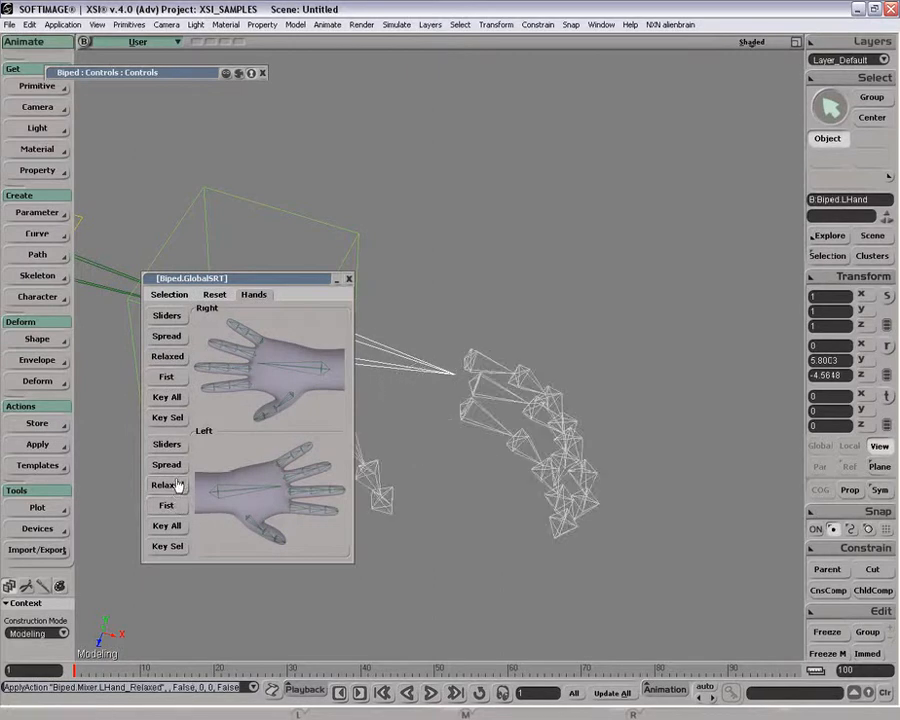
pyautogui.click(167, 465)
pyautogui.click(176, 470)
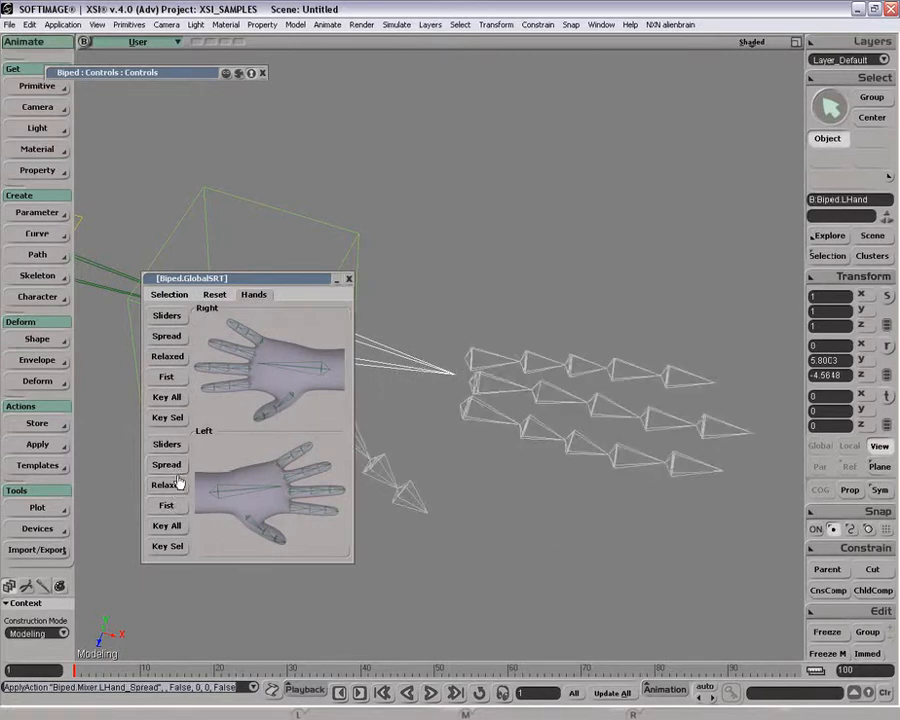
# - Close the synoptic view and open the left hand bone's Lhand_sliders property from the explorer, making a local copy of it
pyautogui.click(348, 281)
pyautogui.press('space')
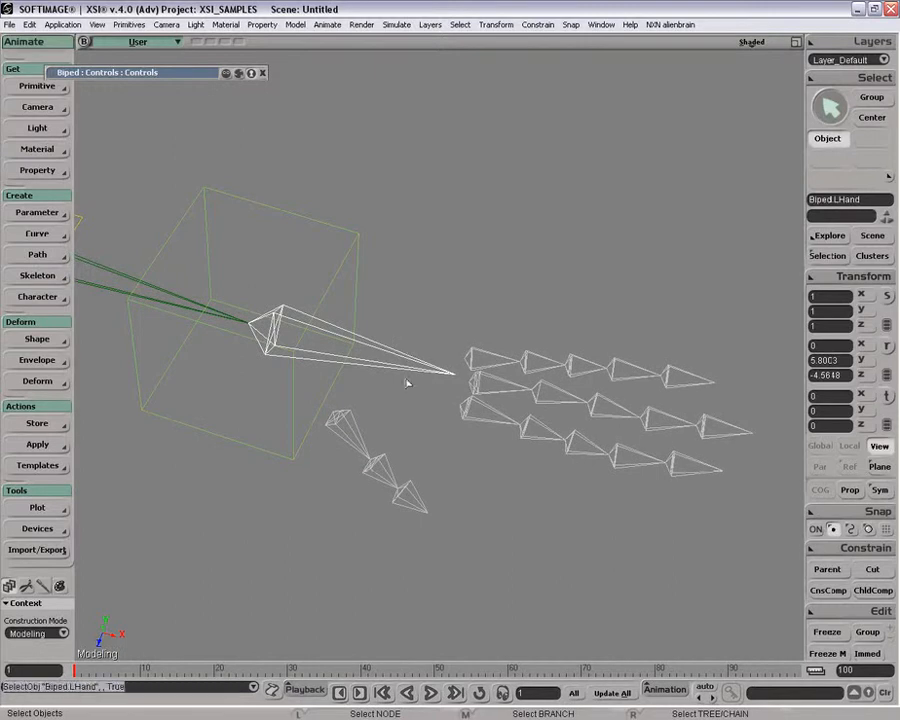
pyautogui.press('8')
pyautogui.press('e')
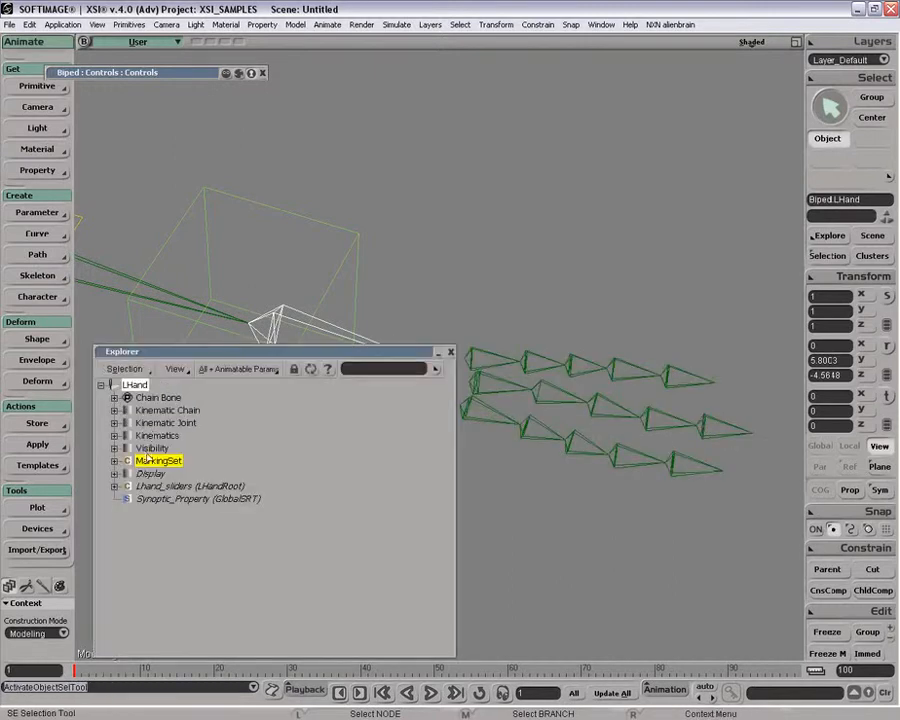
pyautogui.doubleClick(150, 486)
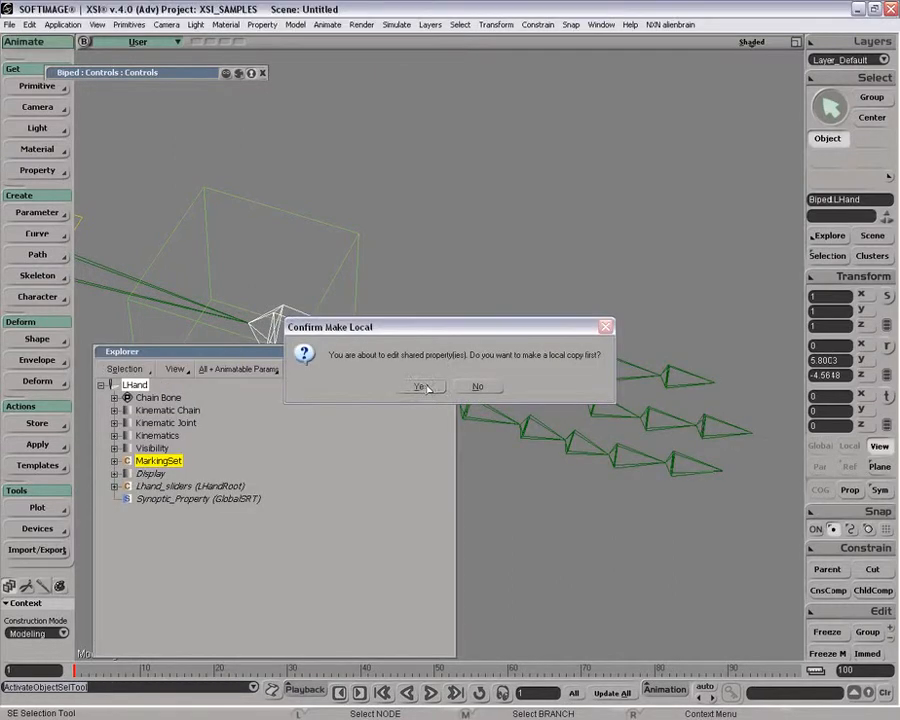
pyautogui.press('Return')
pyautogui.click(450, 355)
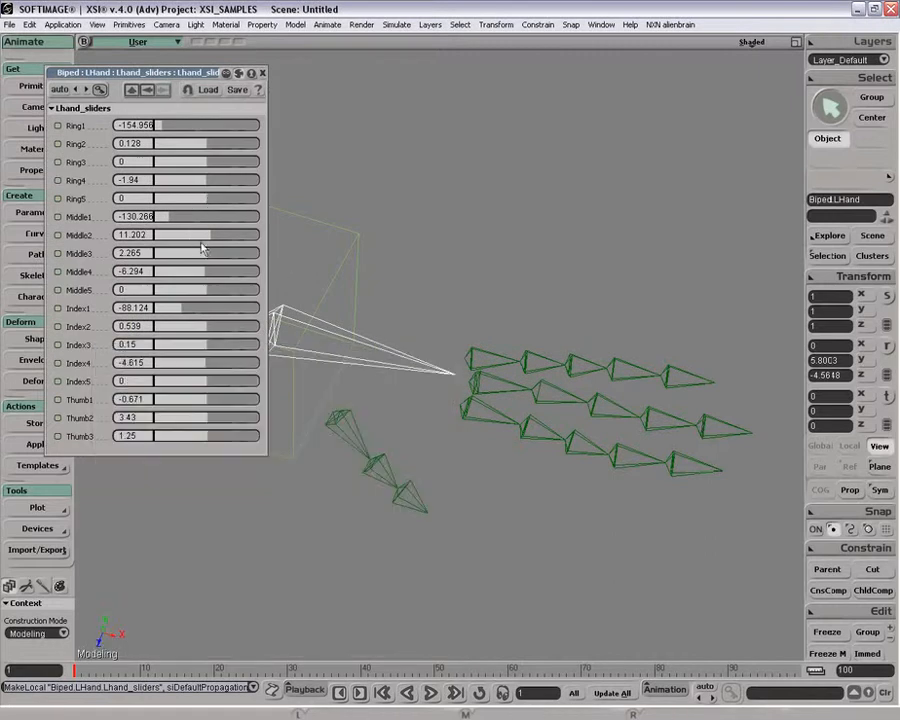